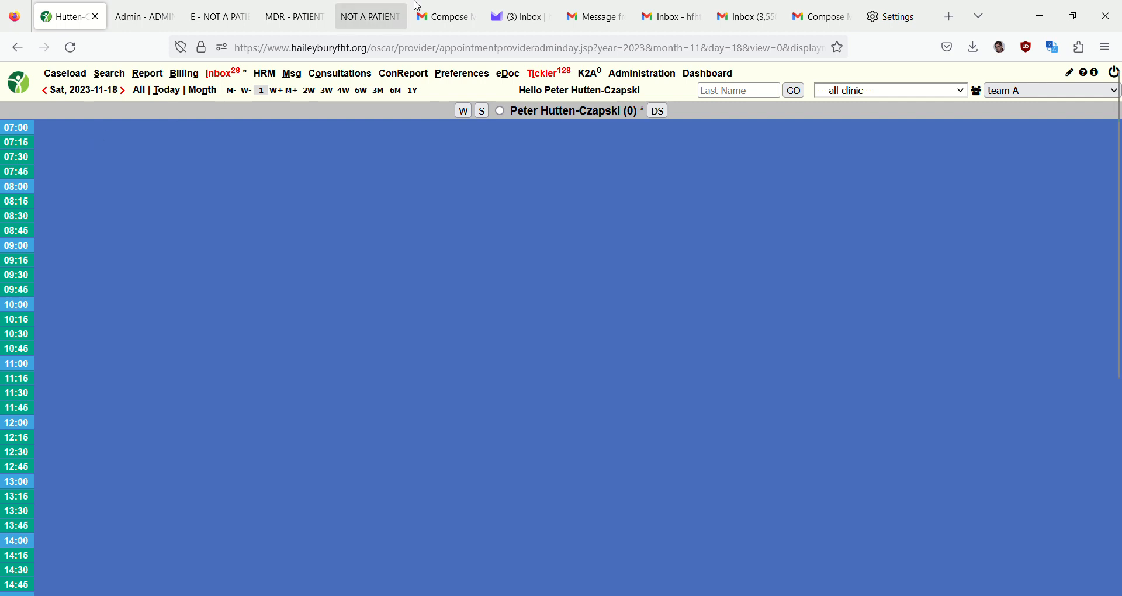
left_click(518, 26)
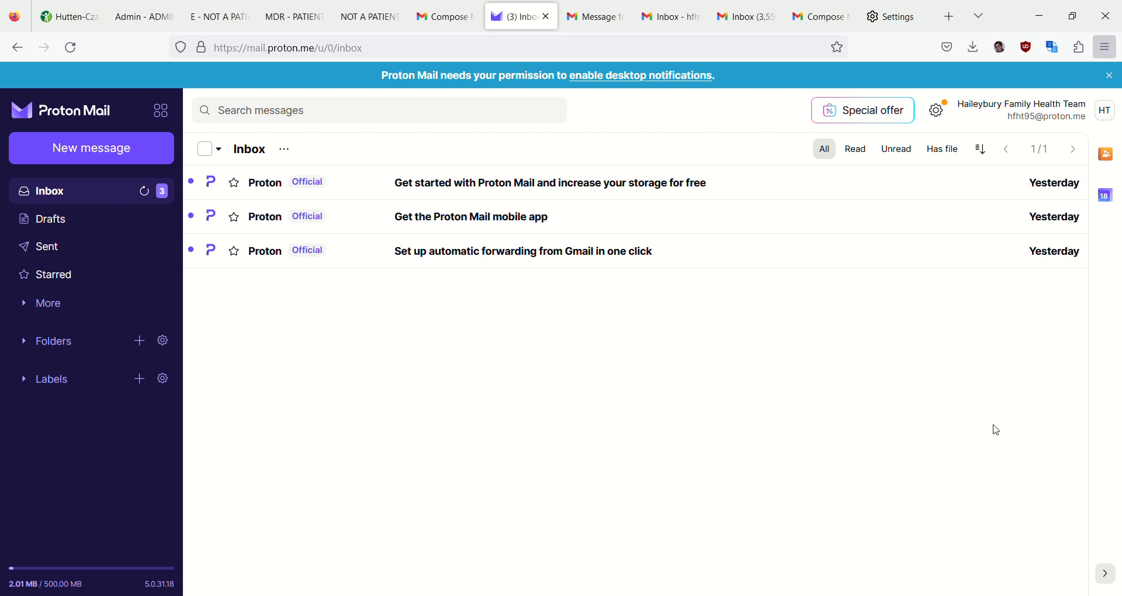
key("ctrl+shift+k")
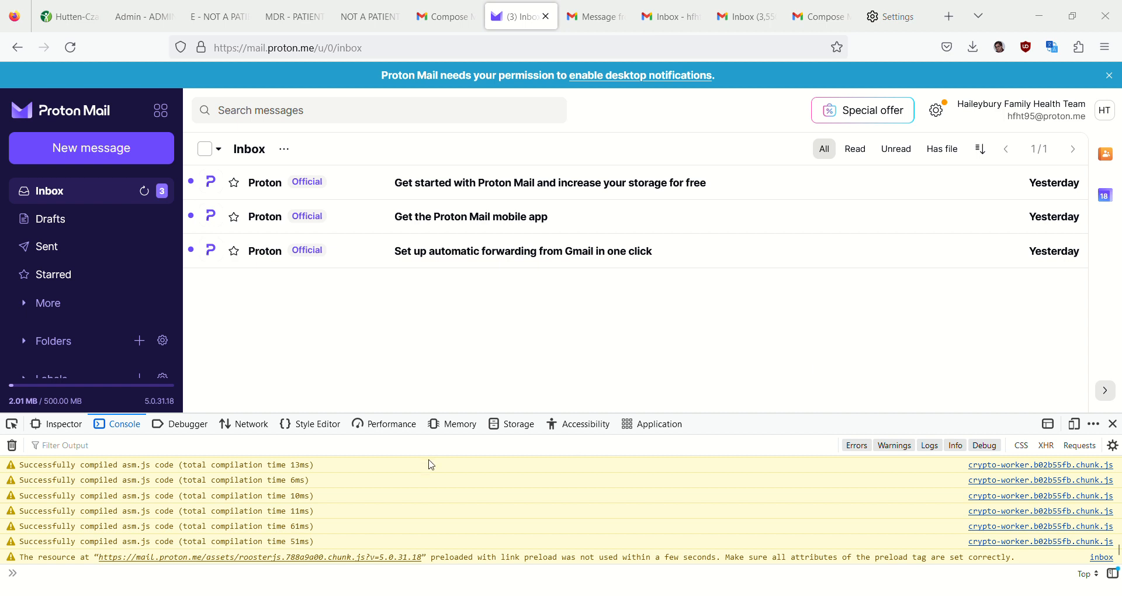
left_click(44, 581)
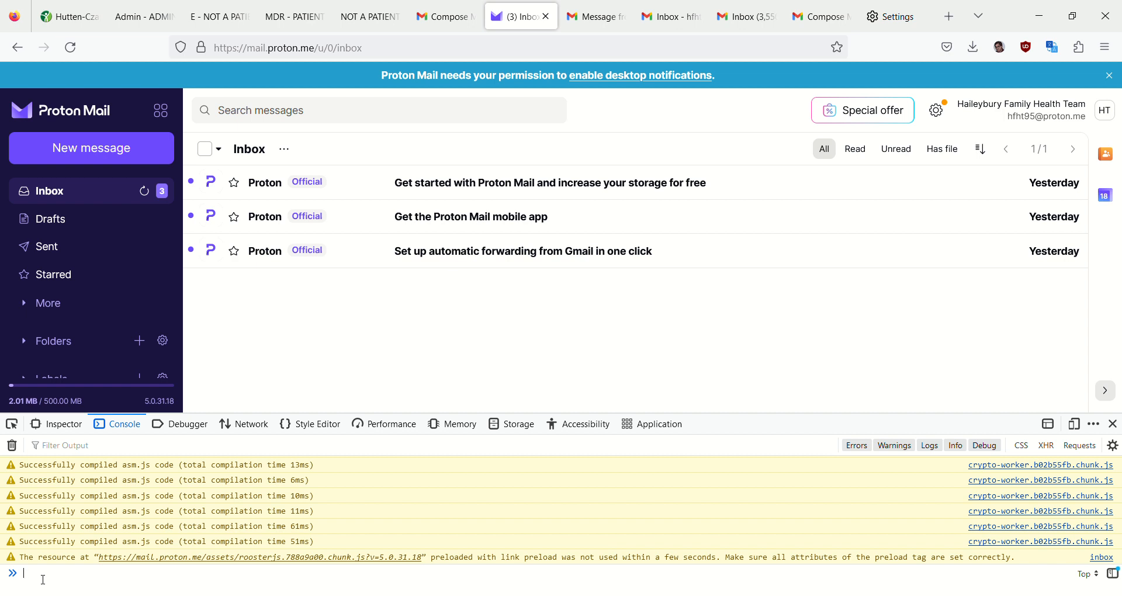
type("navigator.registerProtocolHandler('mailto', 'https://mail.proton.me/inbox#mailto=%s', 'Proton');")
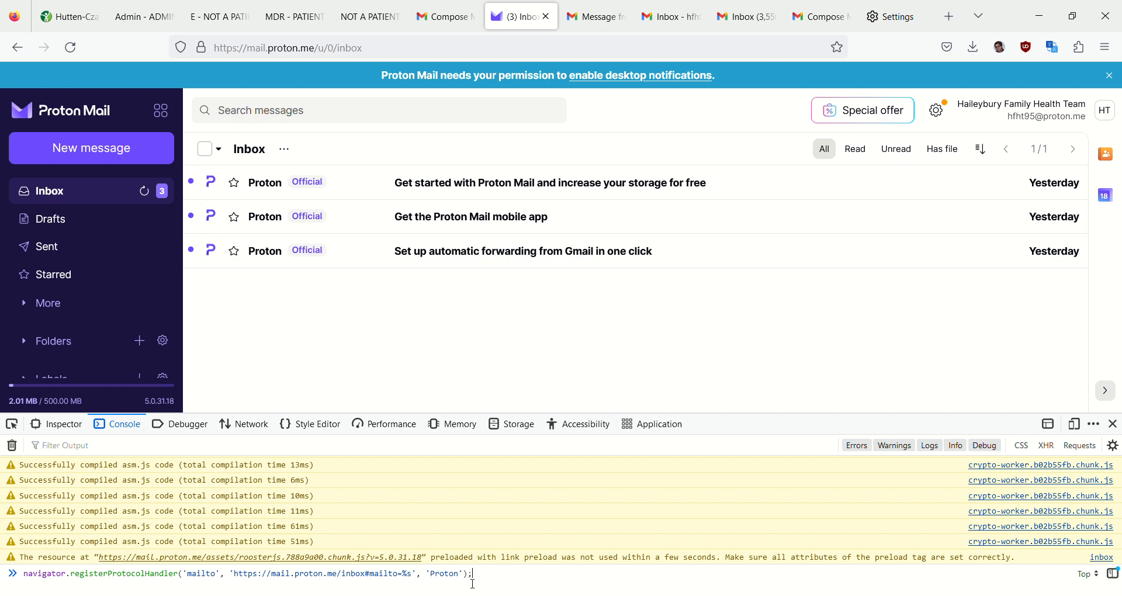
key("Return")
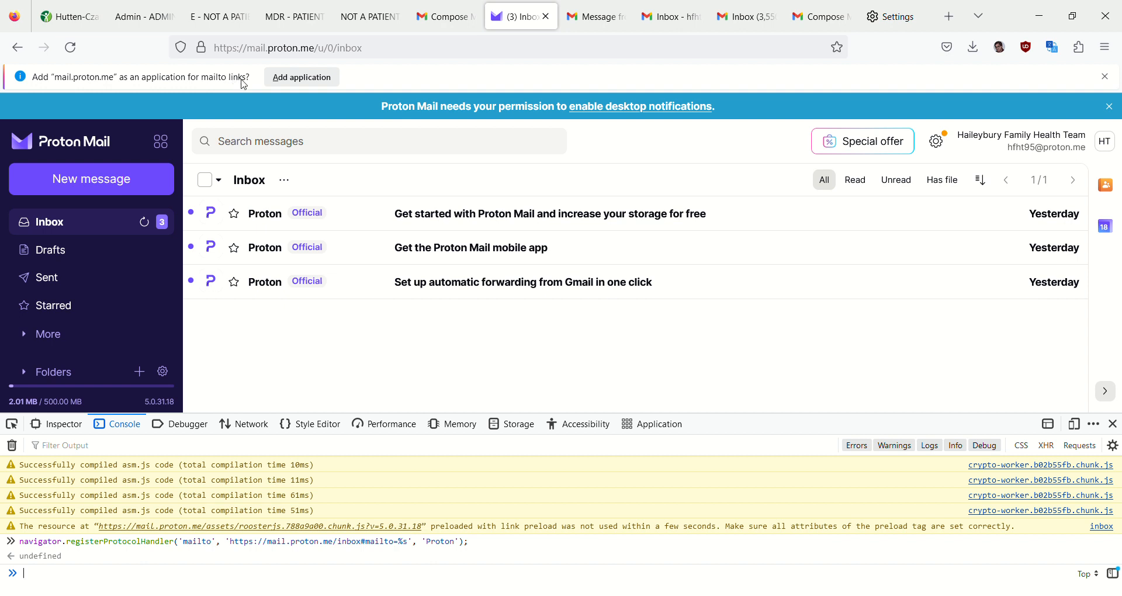
left_click(301, 78)
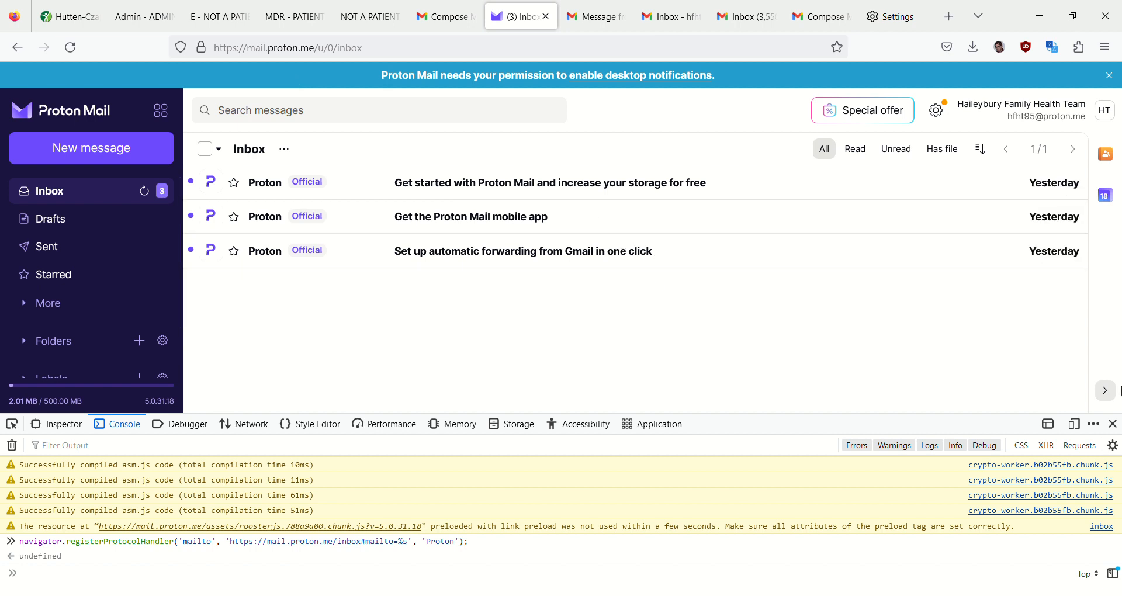
left_click(1116, 426)
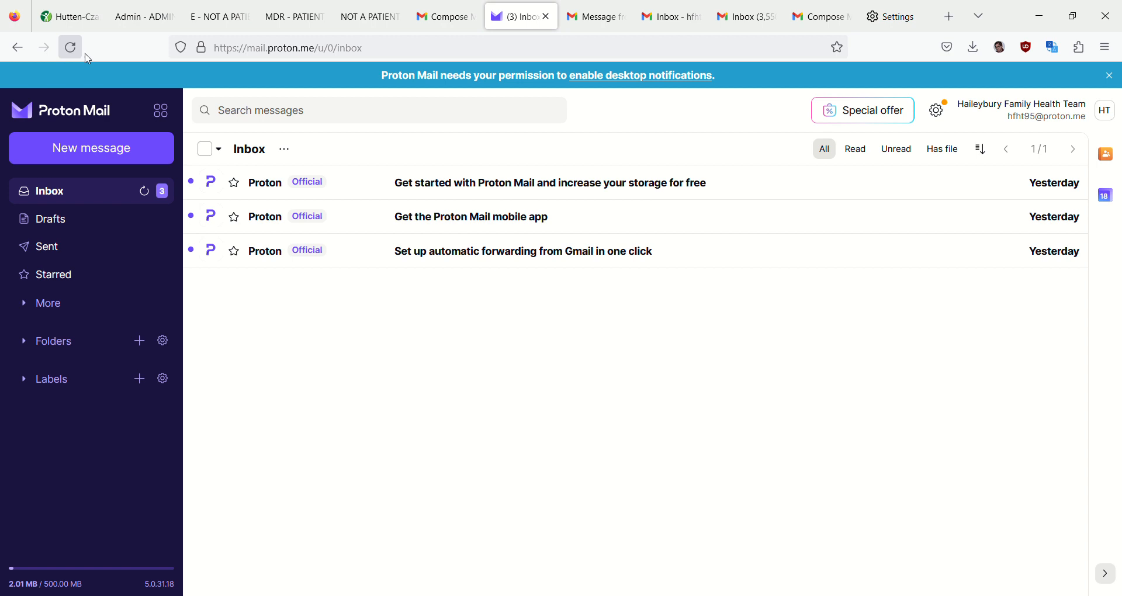
- Open the test patient's demographic record in edit mode to check the email address and the consent to use email
left_click(292, 18)
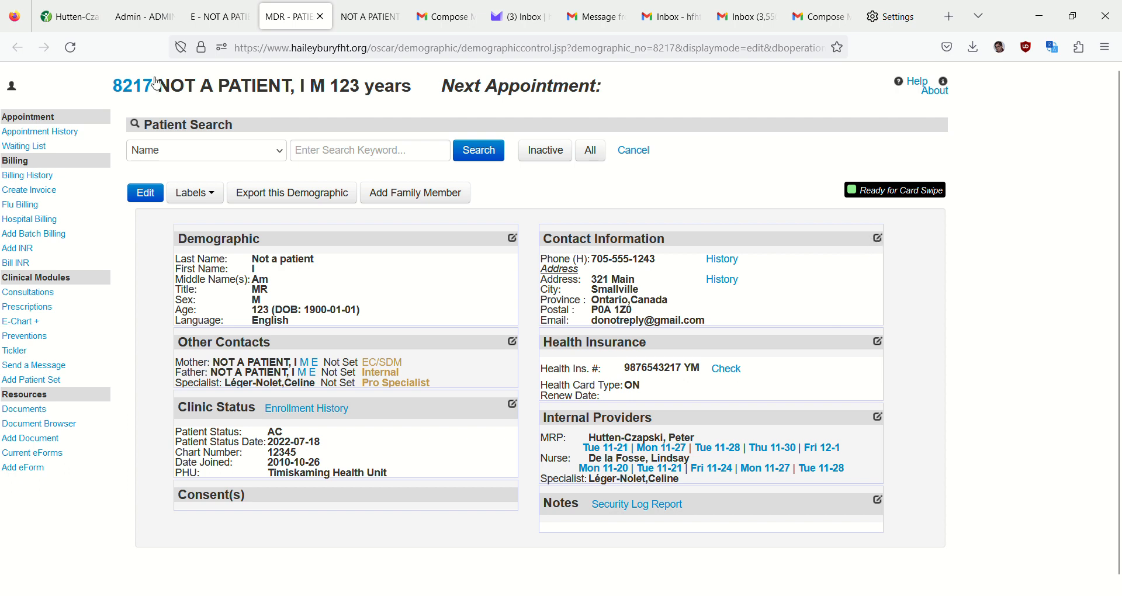
left_click(143, 194)
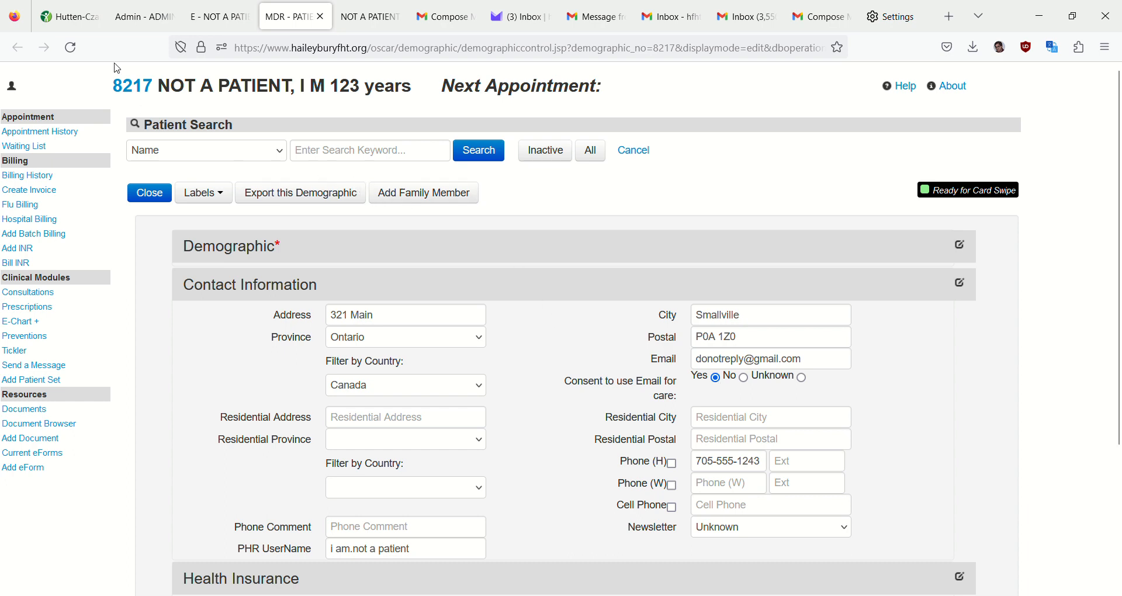
- Review the patient email option in the administration's eChart display settings and view the test patient's chart
left_click(69, 26)
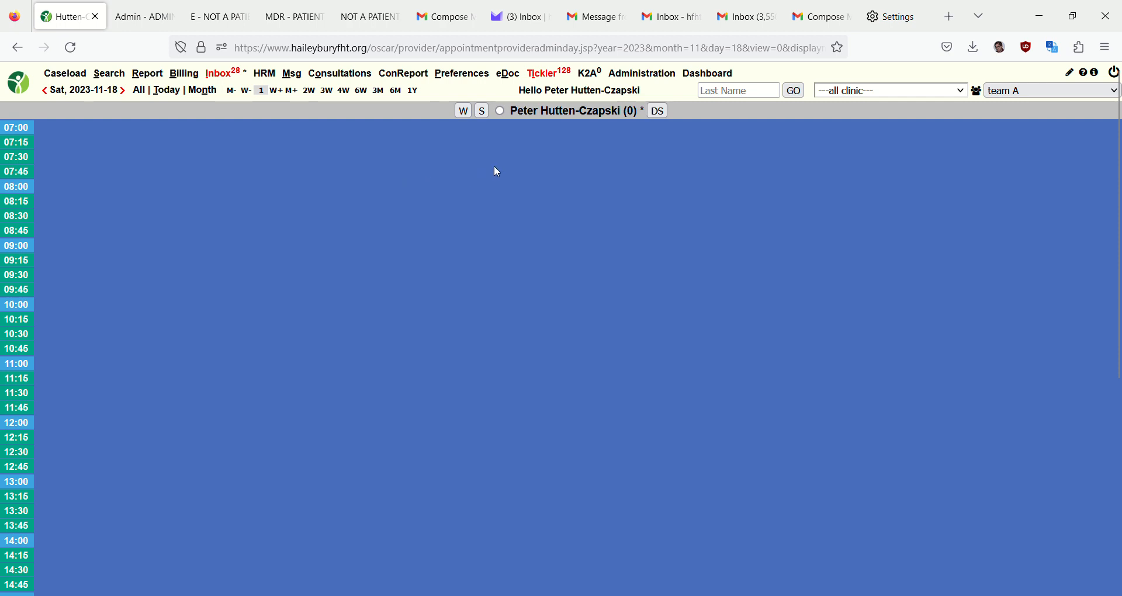
left_click(624, 74)
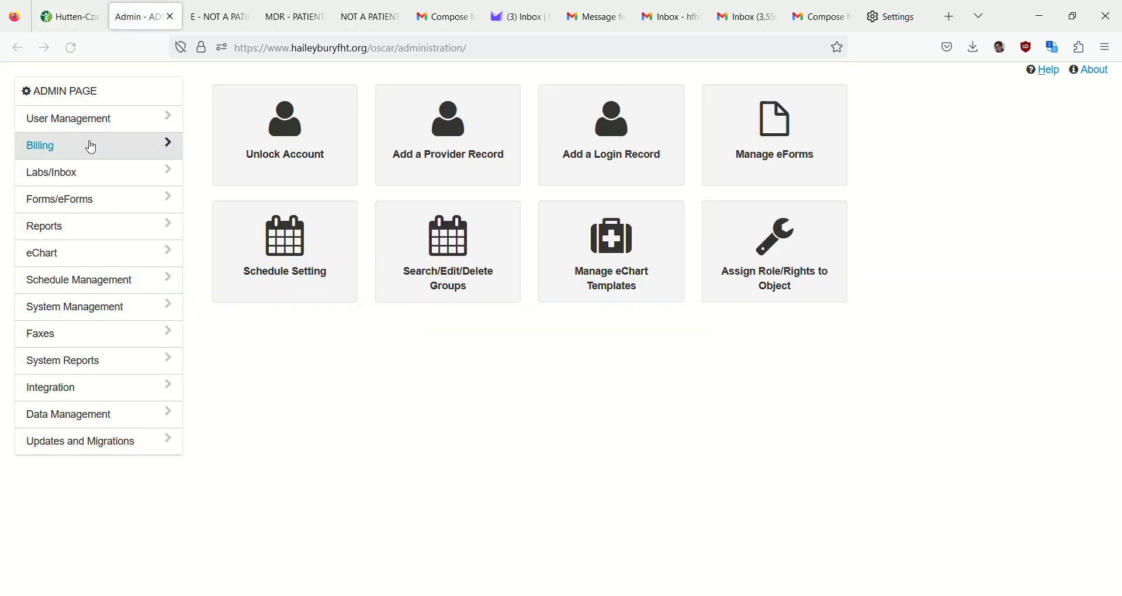
left_click(50, 252)
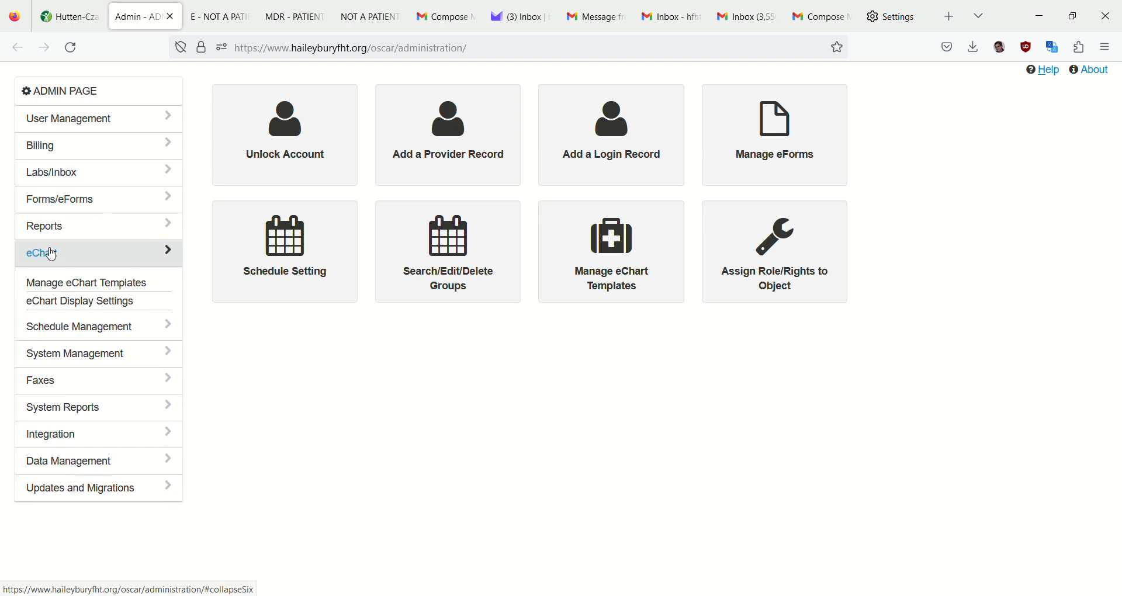
left_click(68, 304)
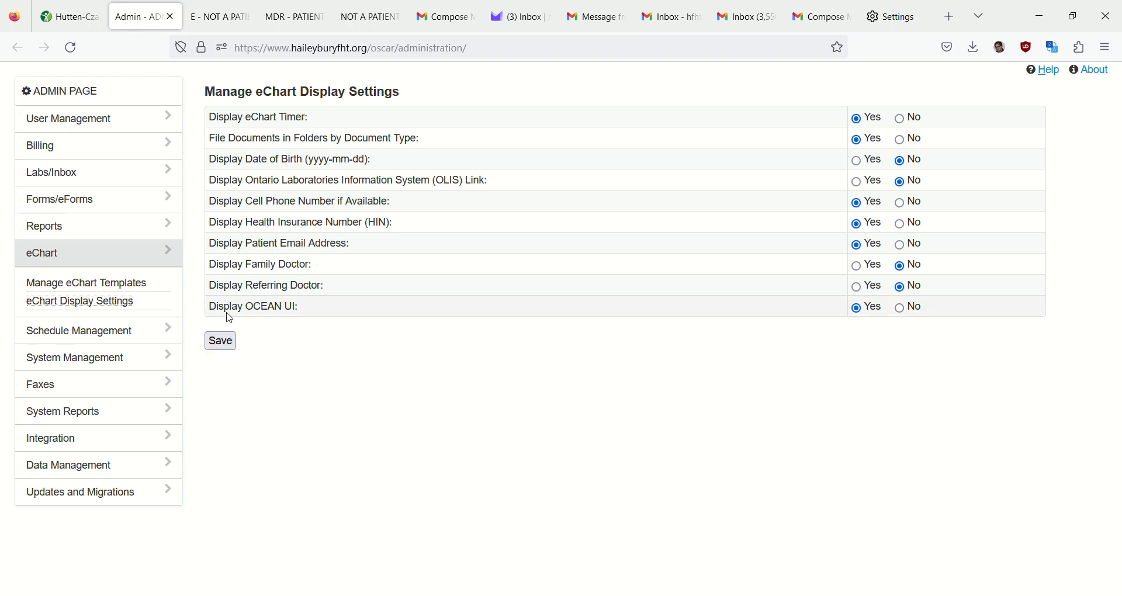
left_click(221, 27)
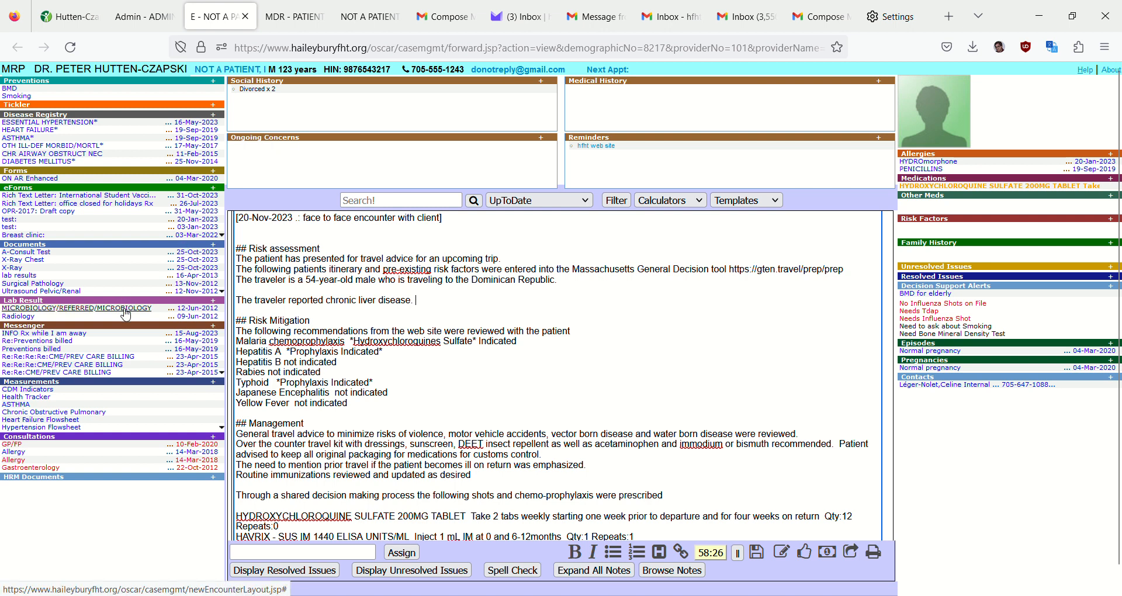
- Copy the test patient's lab results from the Microbiology Parasitology heading through the end of the stool culture report
left_click(374, 17)
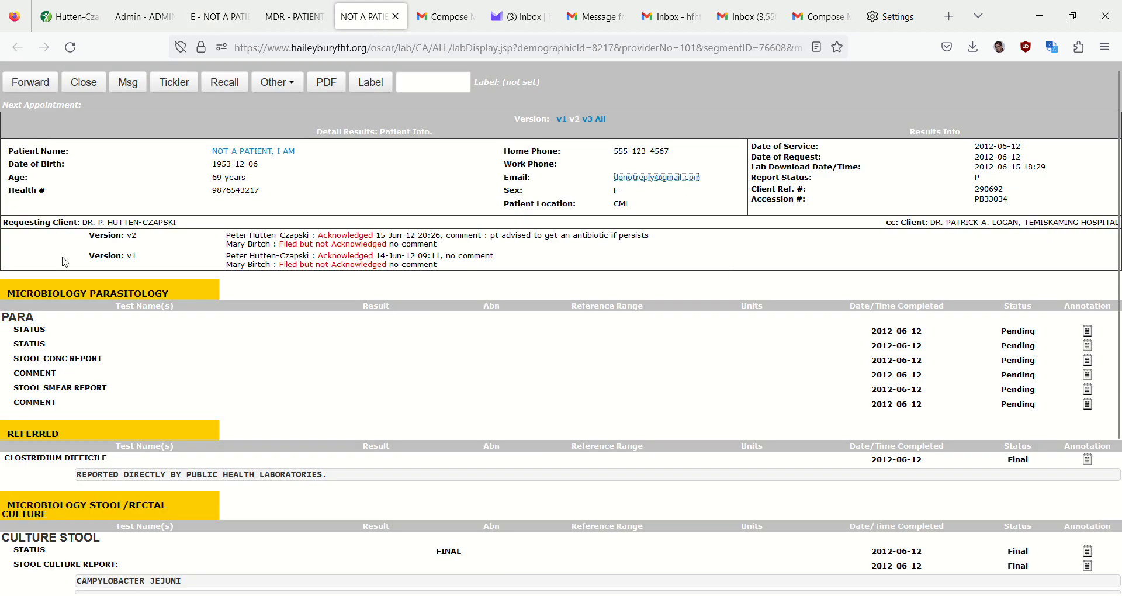
left_click_drag(7, 289, 613, 530)
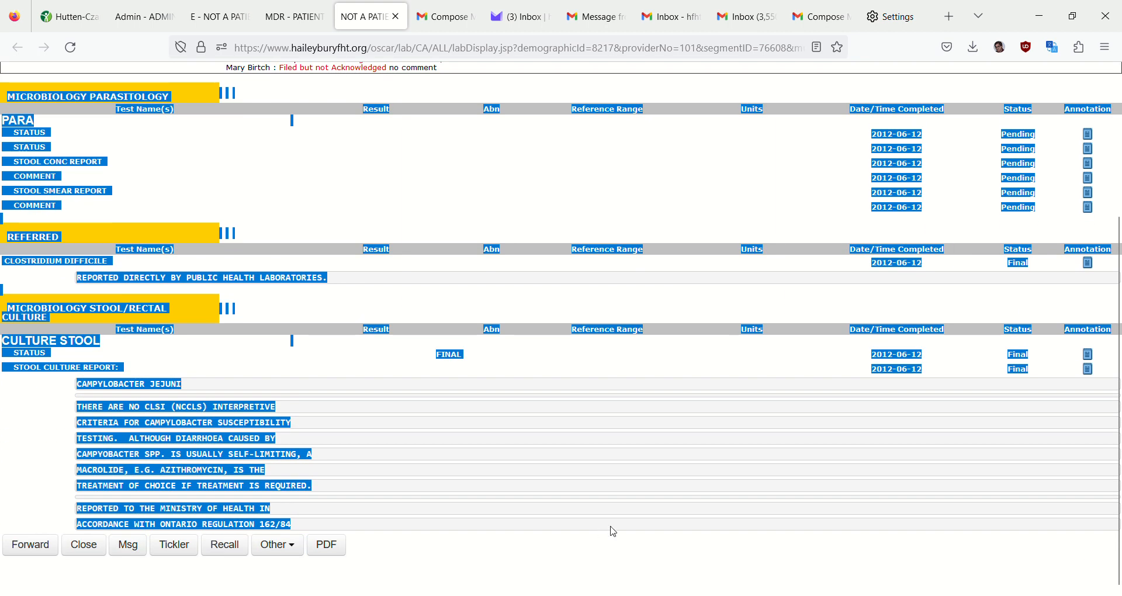
scroll(644, 494, "up", 4)
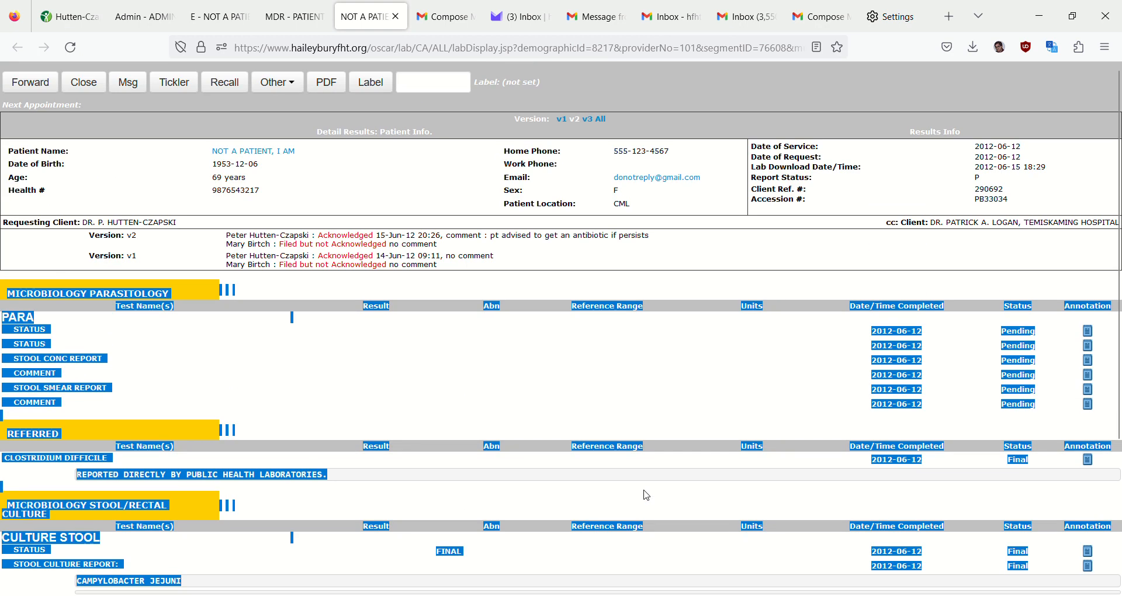
left_click(552, 359)
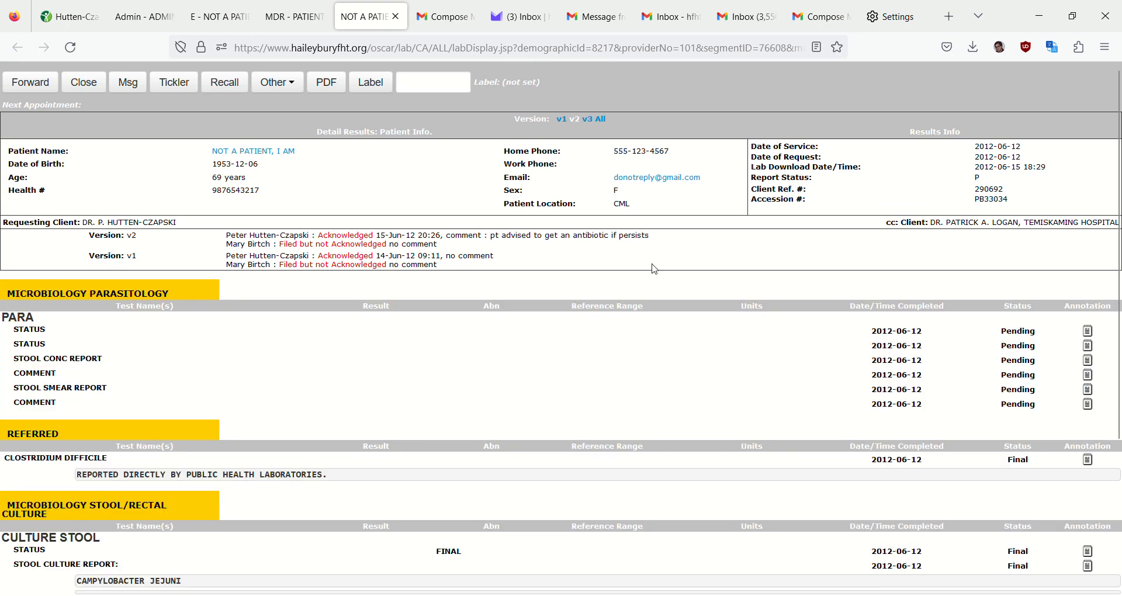
- Start an email from the lab report's patient email link, choosing mail.proton.me as the application always used for mailto links
left_click(667, 181)
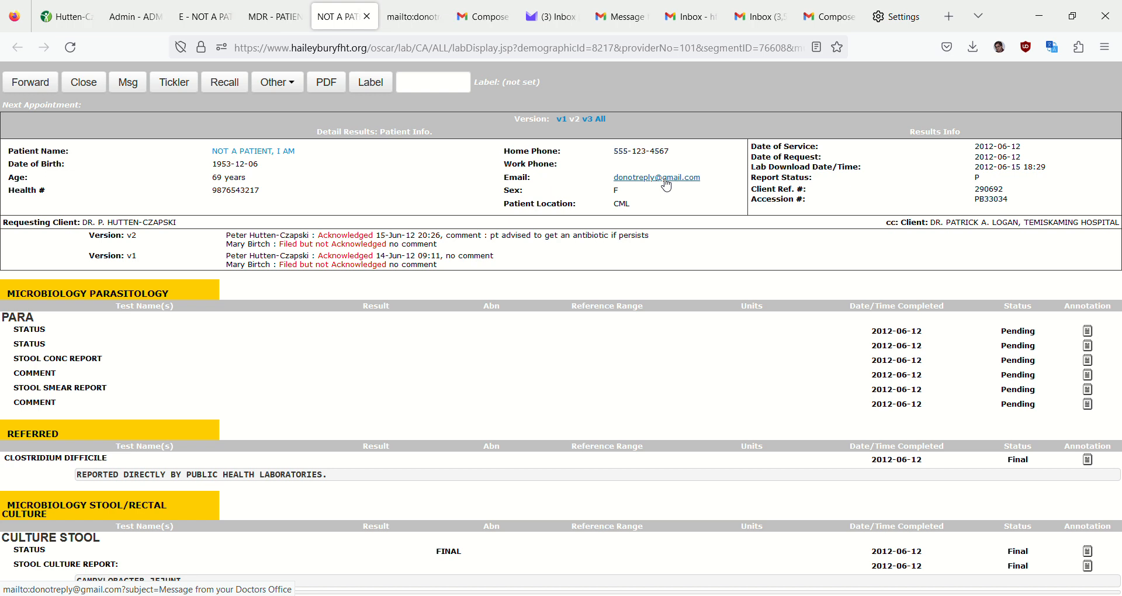
left_click(406, 29)
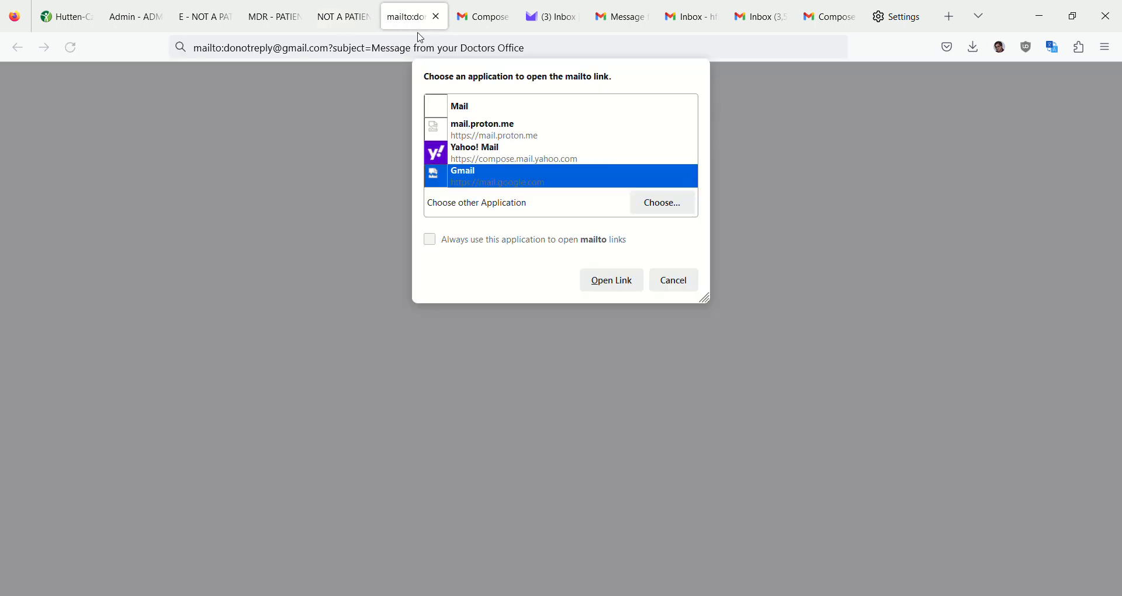
left_click(506, 128)
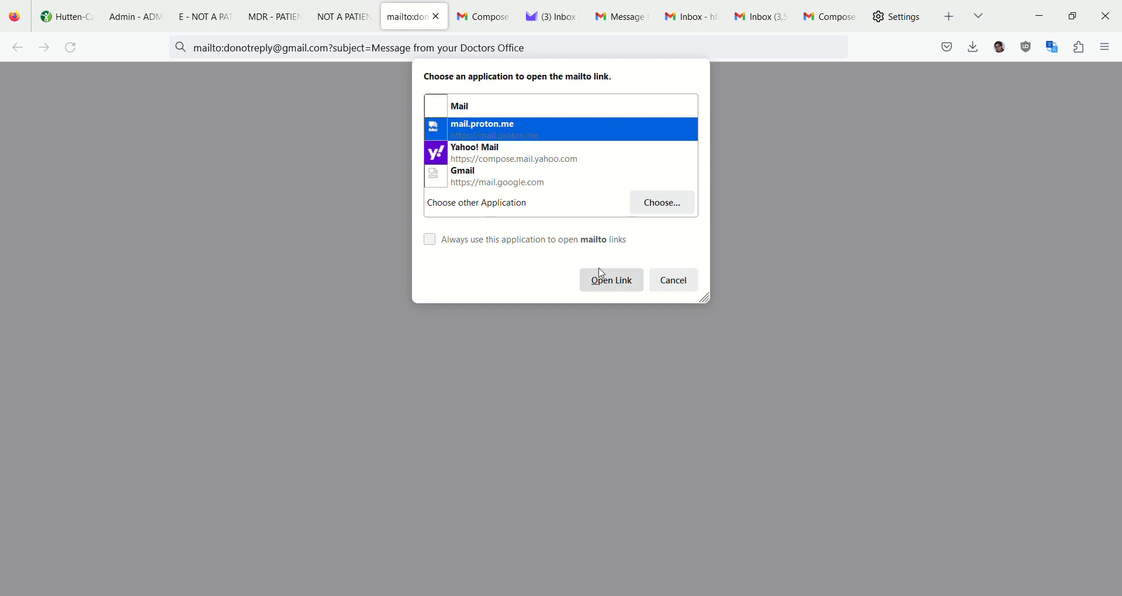
left_click(433, 242)
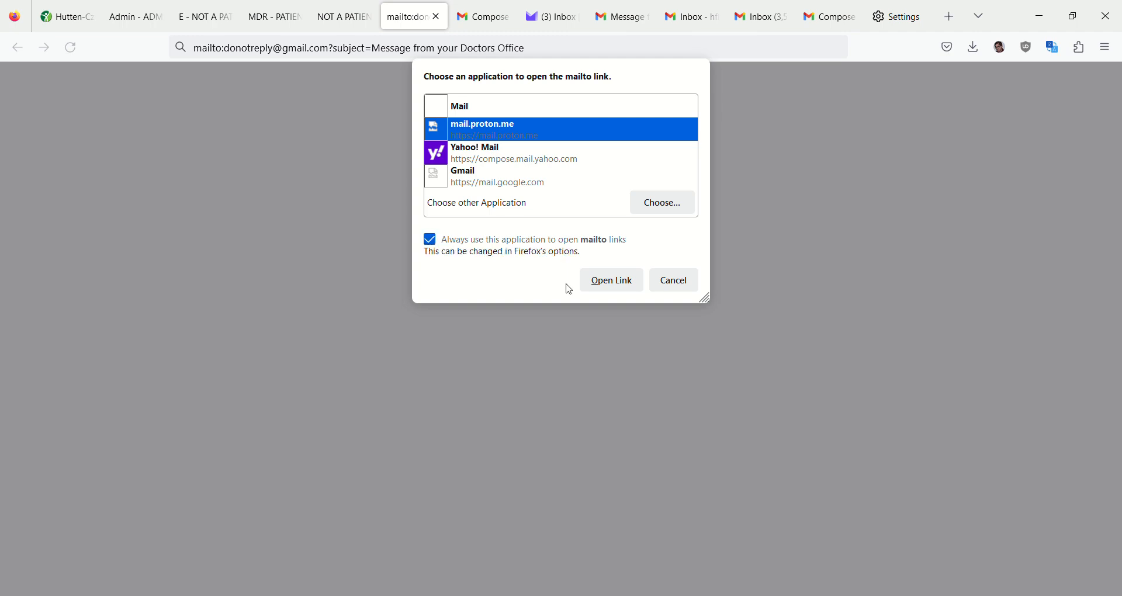
left_click(604, 288)
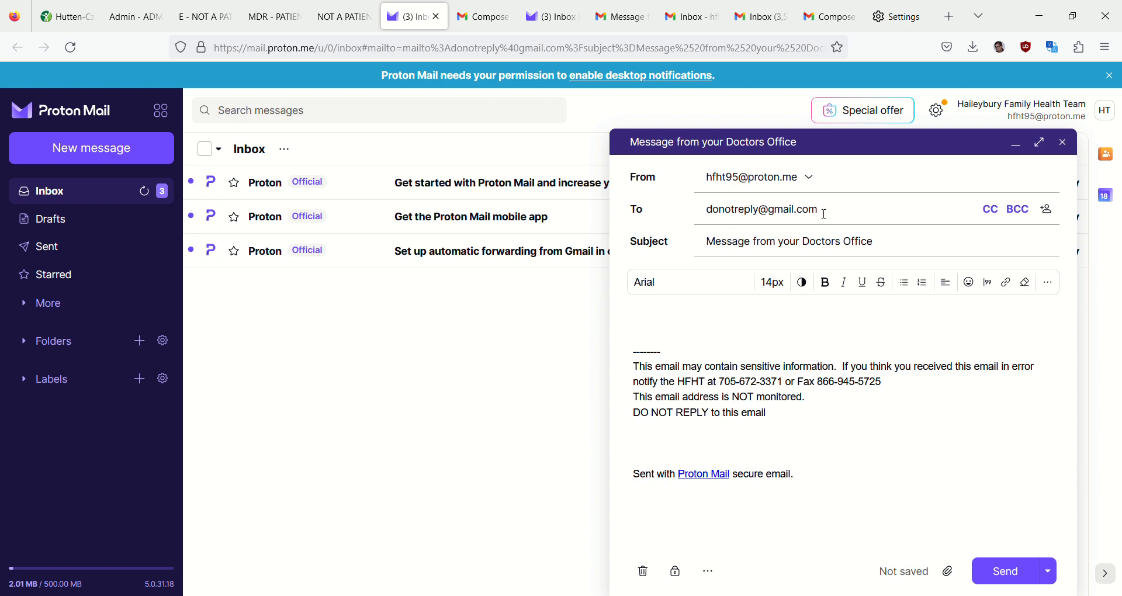
- Write the email body: "Hi No not", followed by "You have camphlobacter and I will send in a Rx to your pharmacy for it"
left_click(653, 313)
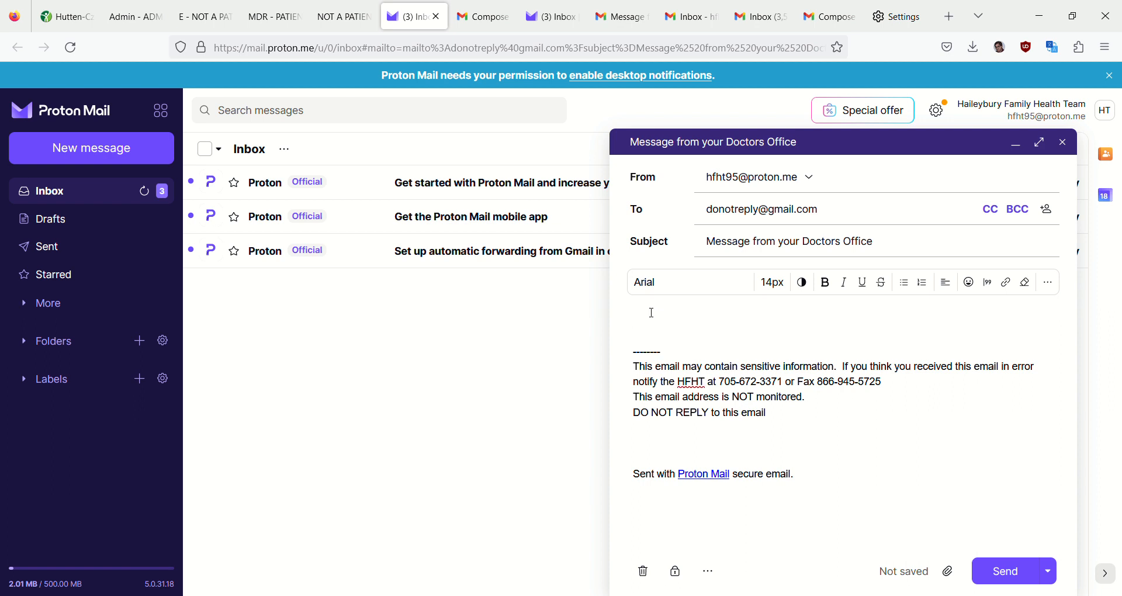
type("Hi No not")
key("Return")
type("You ")
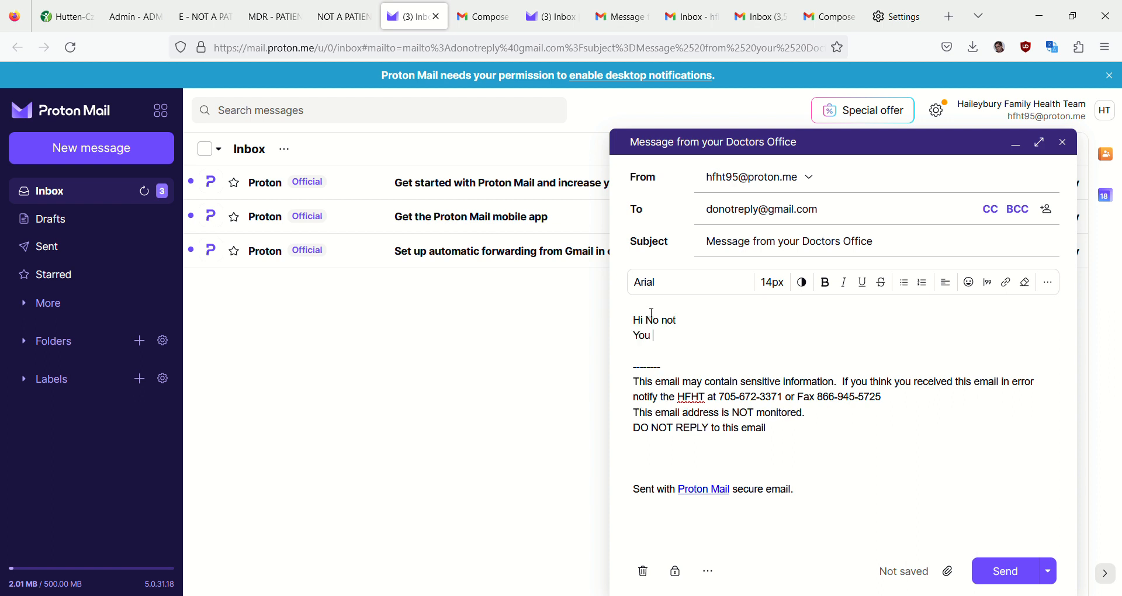
type("have camphlobacter and I will")
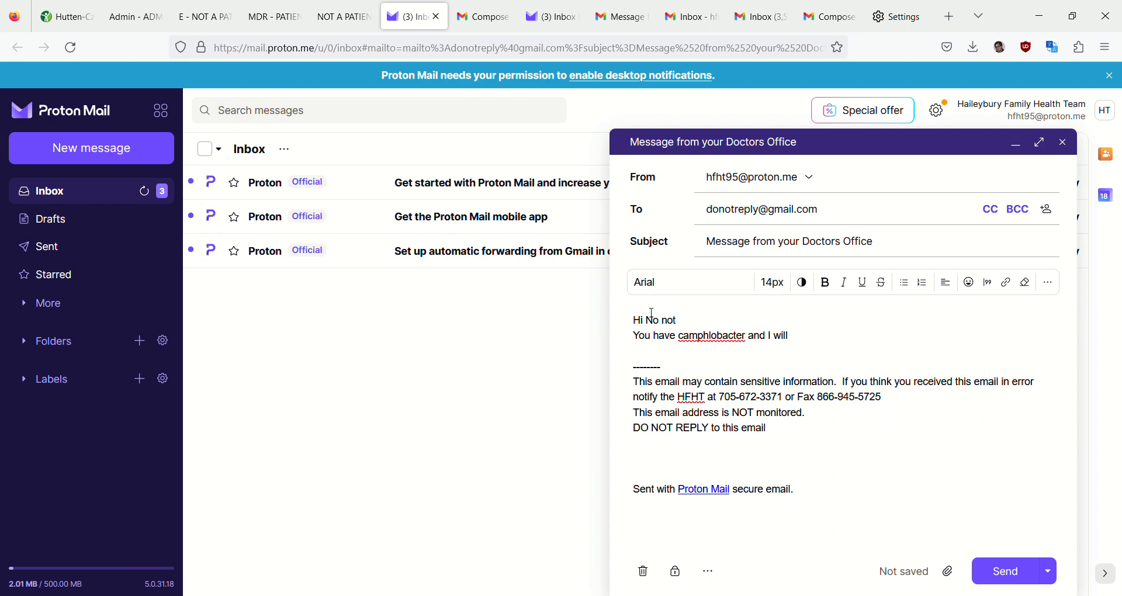
type(" send in A")
key("BackSpace")
type("a Rx to your pharmacy ")
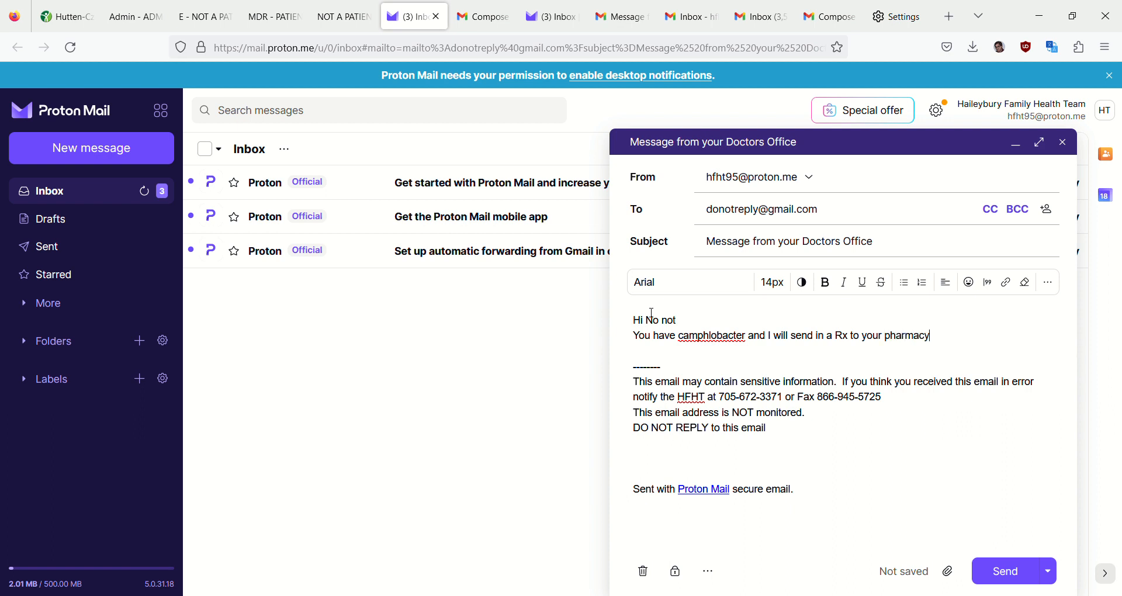
type("for it")
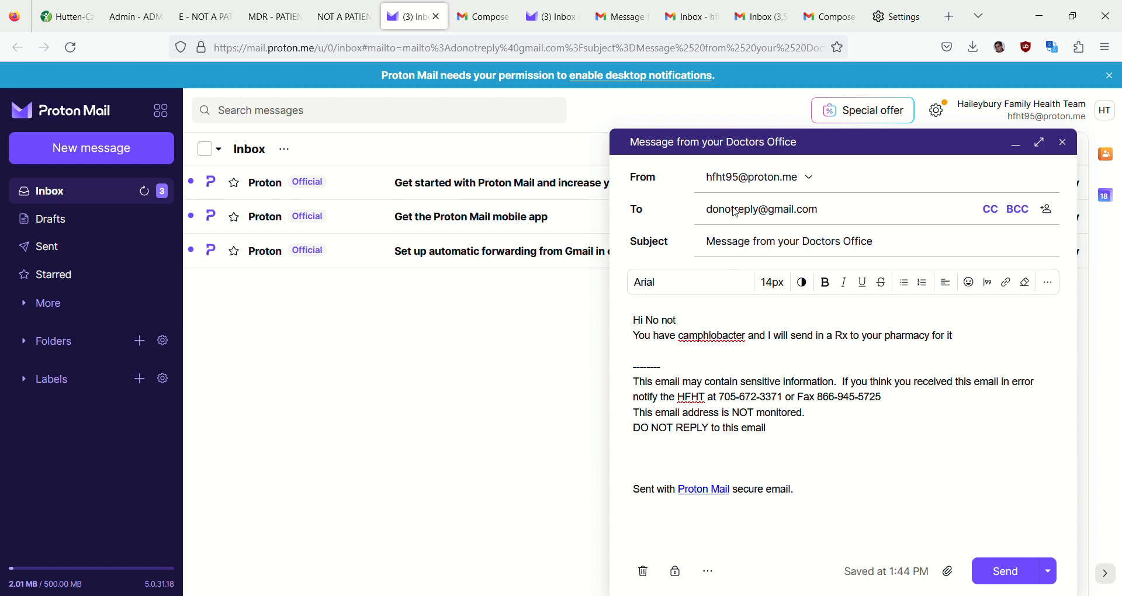
- Paste the copied lab results into the email between the message text and the signature, and look them over
left_click(554, 486)
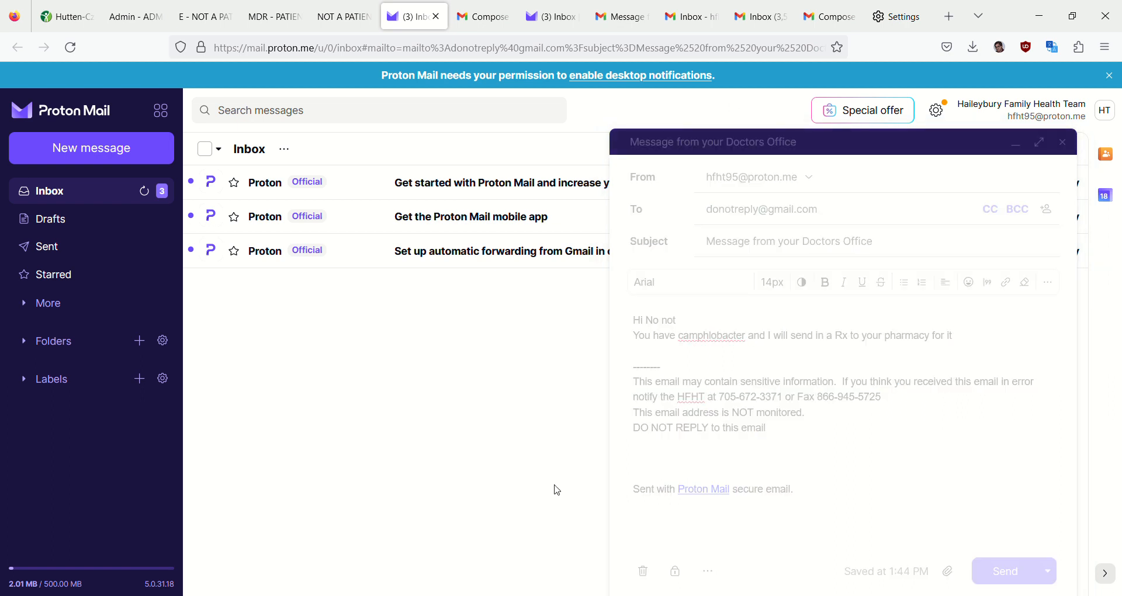
left_click(731, 459)
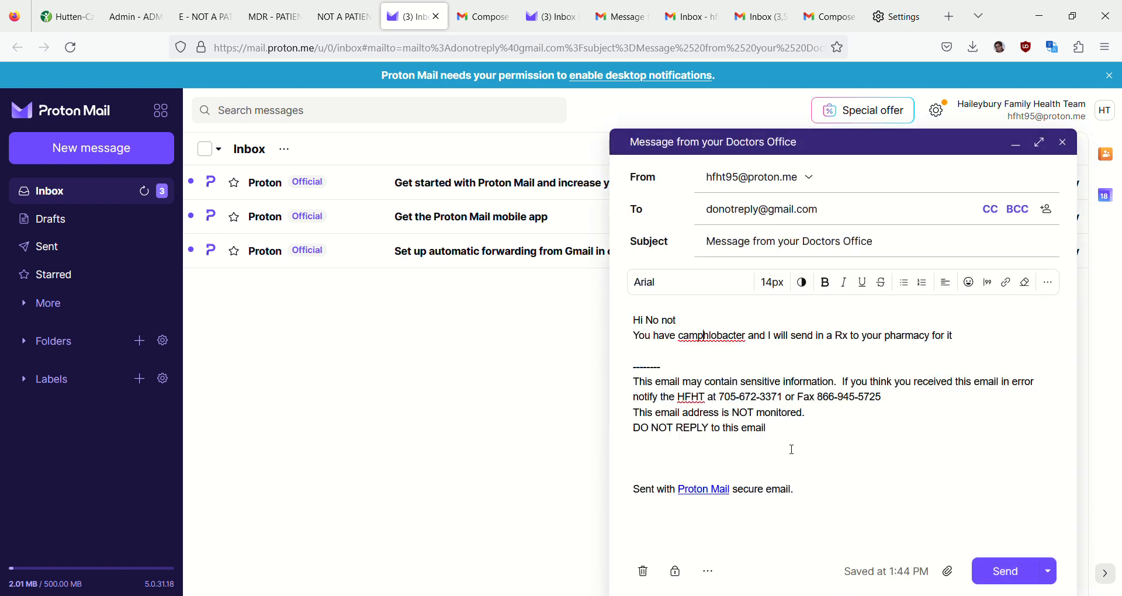
left_click(666, 358)
type("MICROBIOLOGY PARASITOLOGY Test Name(s)\tResult\tAbn\tReference Range\tUnits\tDate/Time Completed\tStatus\tAnnotation PARA STATUS\t2012-06-12\tPending STATUS\t2012-06-12\tPending STOOL CONC REPORT\t2012-06-12\tPending COMMENT\t2012-06-12\tPending STOOL SMEAR\t2012-06-12\tPending")
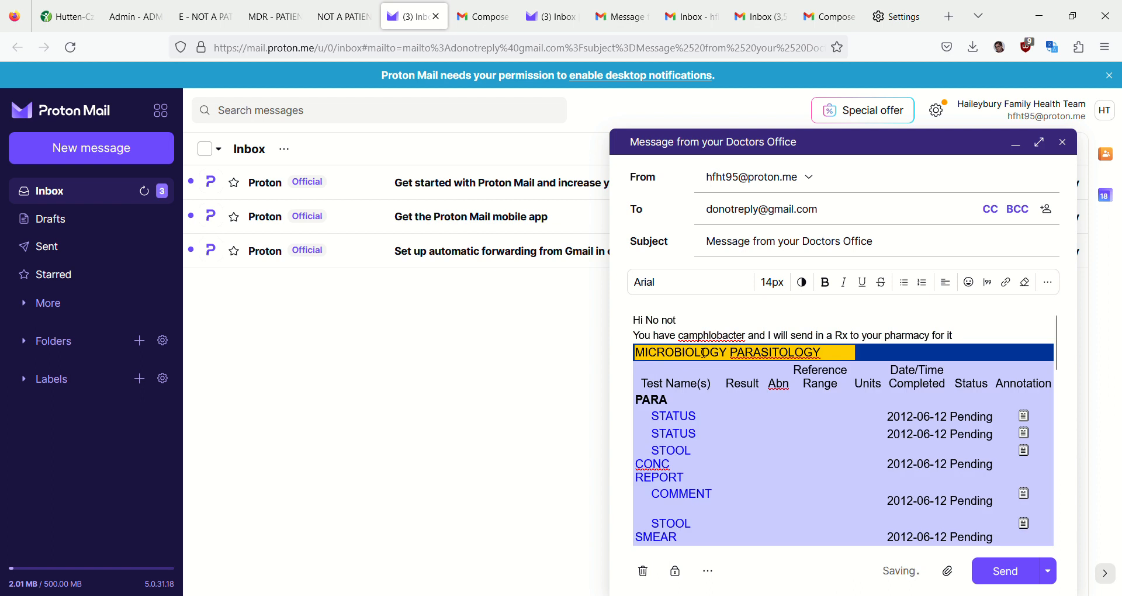
scroll(755, 421, "down", 5)
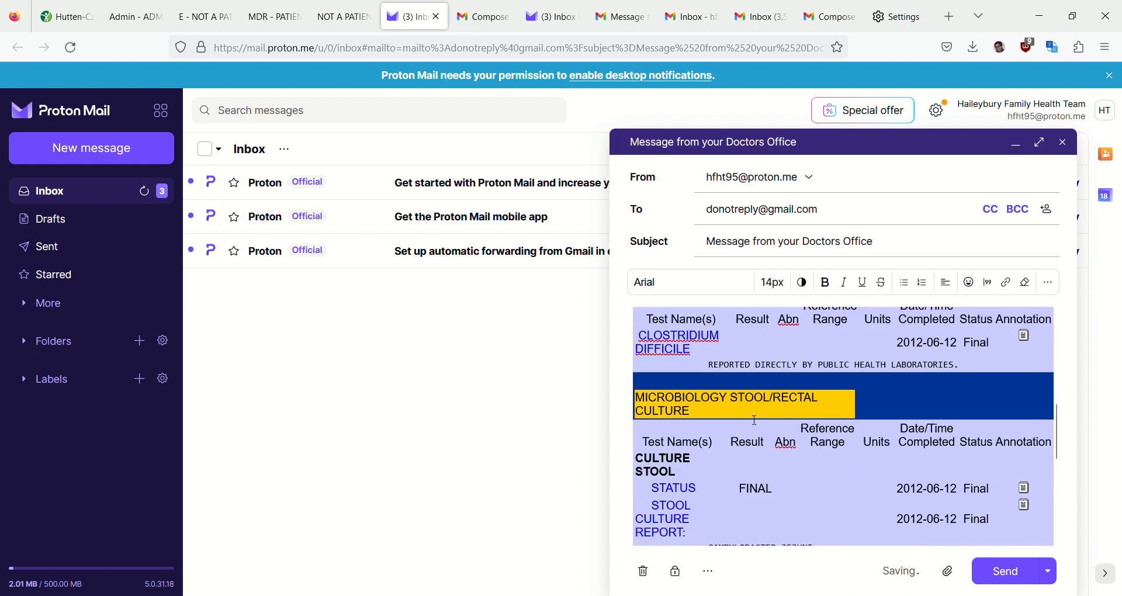
scroll(754, 420, "down", 2)
scroll(754, 420, "up", 3)
scroll(755, 420, "down", 4)
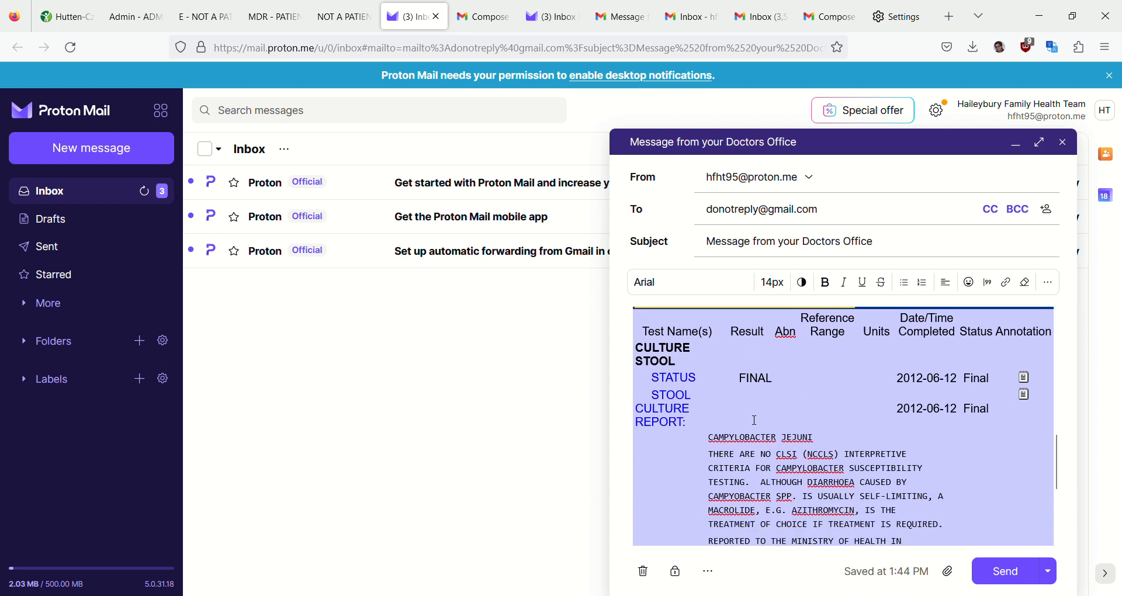
scroll(754, 420, "down", 1)
scroll(755, 420, "up", 4)
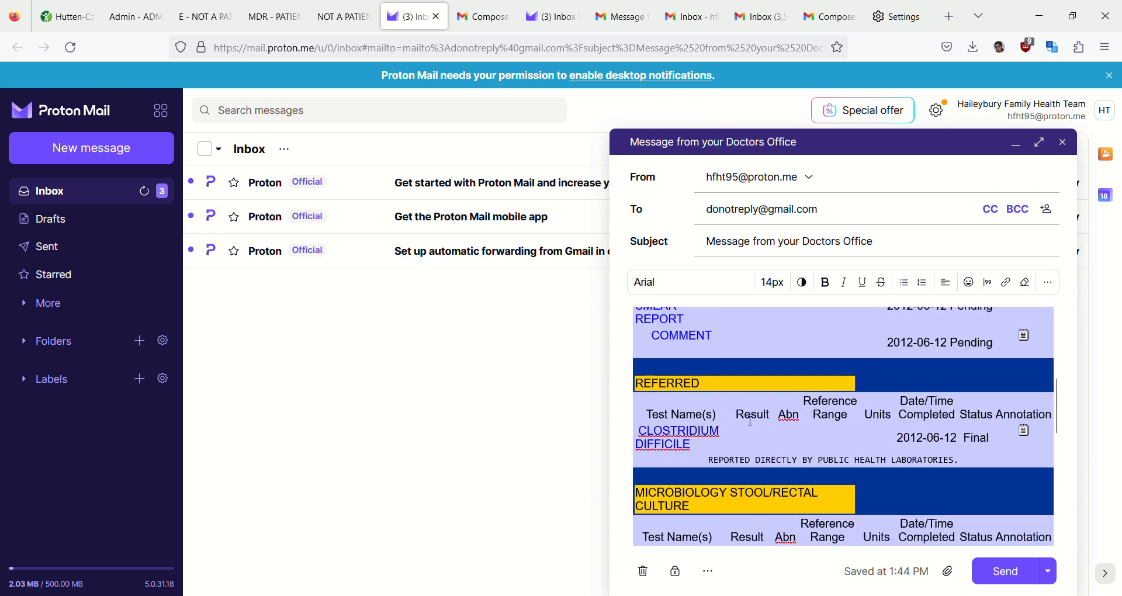
- Start encrypting the message and fill its password with the patient's health insurance number from the OSCAR chart, shown unmasked
left_click(677, 574)
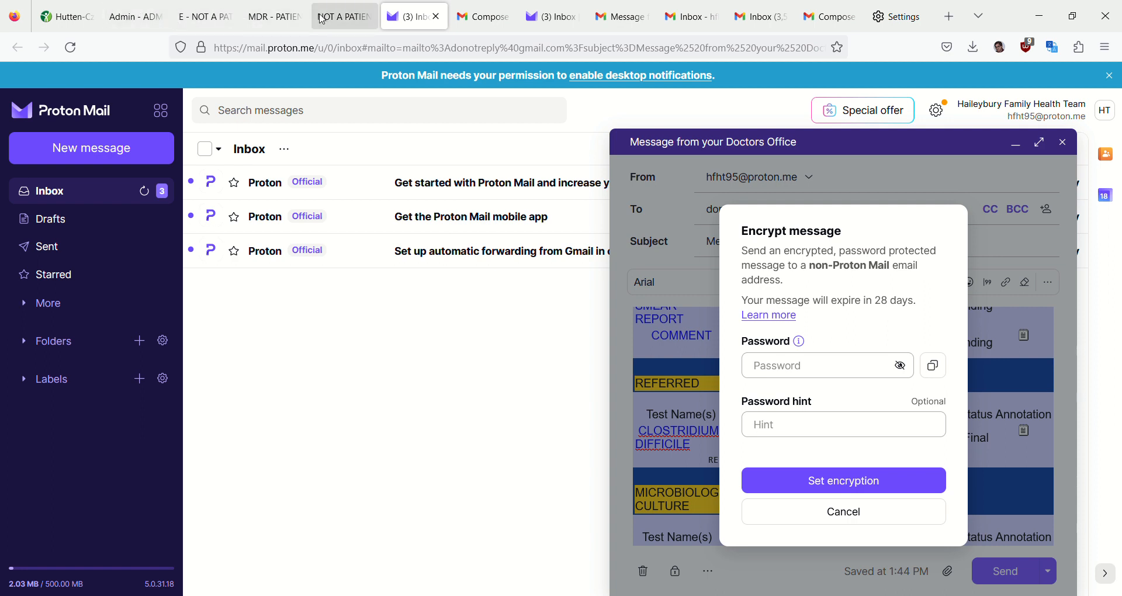
left_click(208, 14)
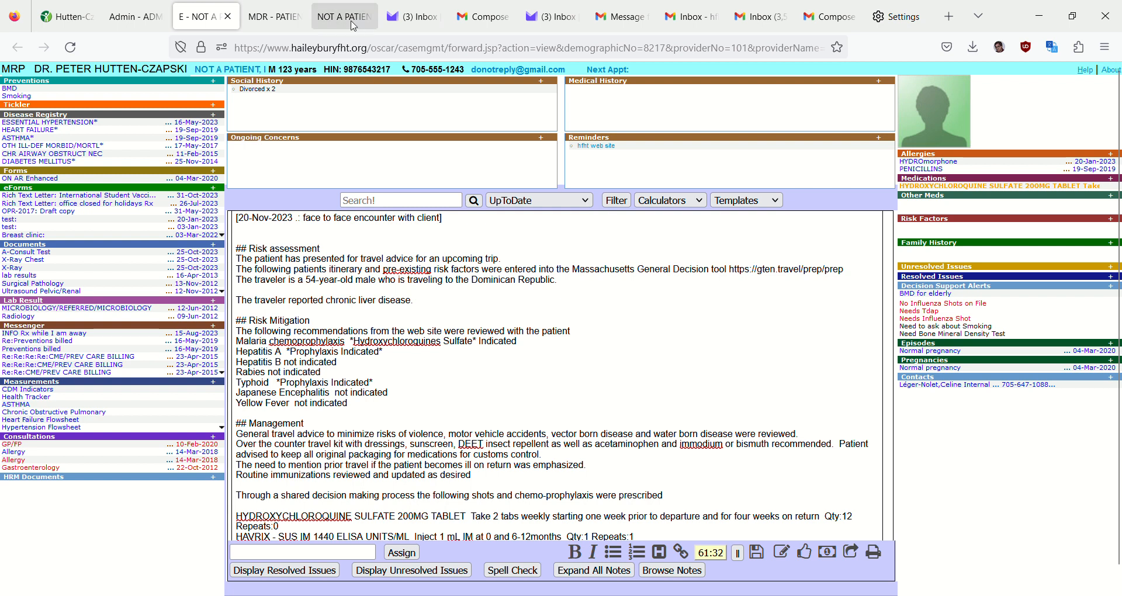
left_click(407, 20)
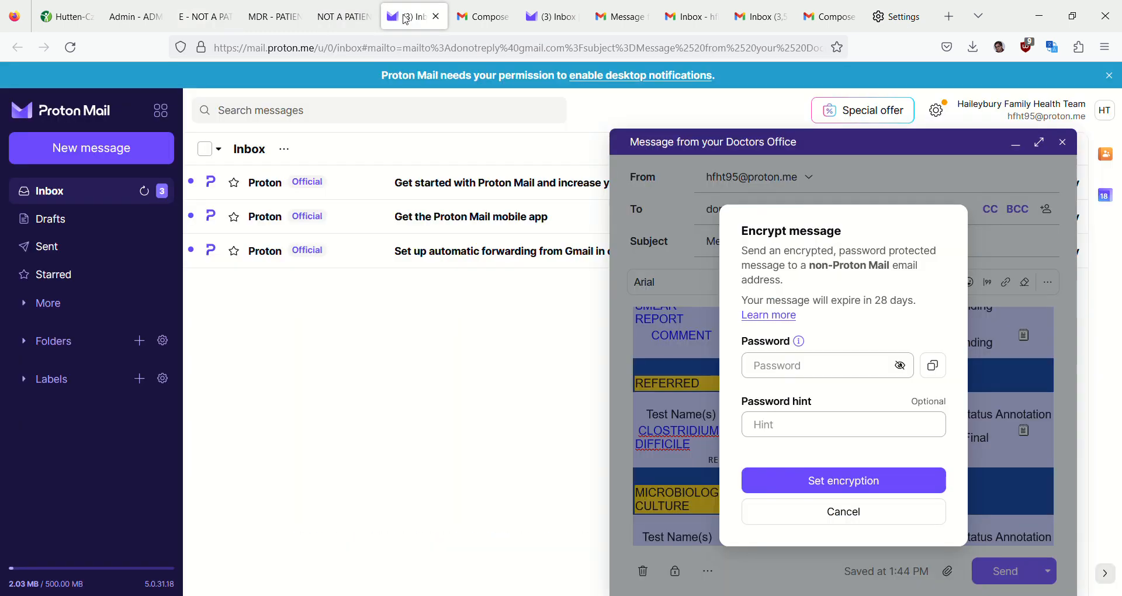
left_click(757, 372)
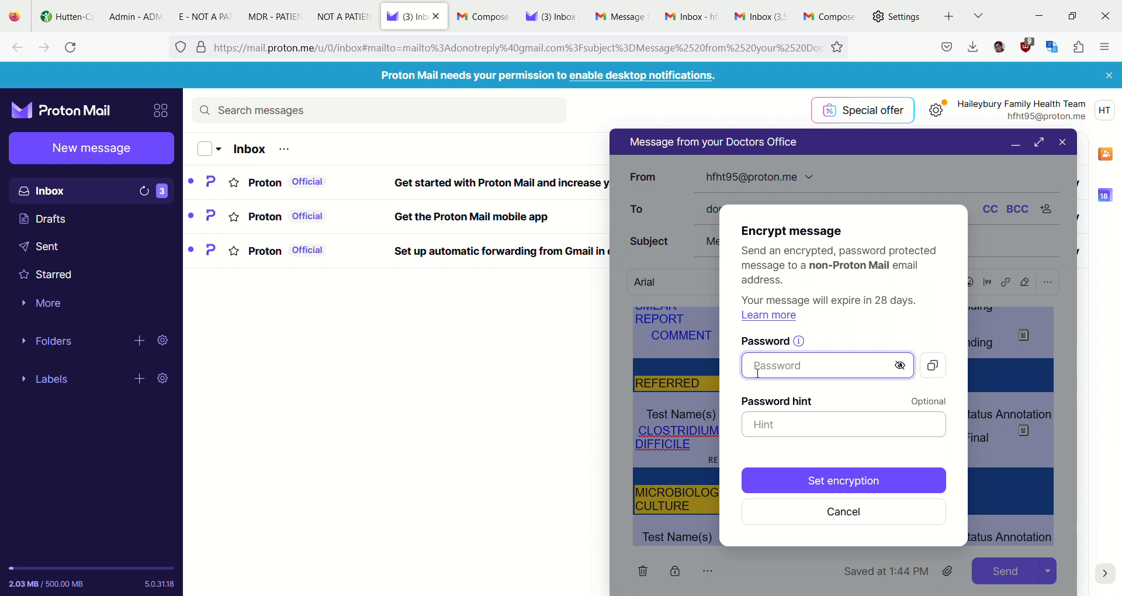
key("ctrl+v")
left_click(901, 367)
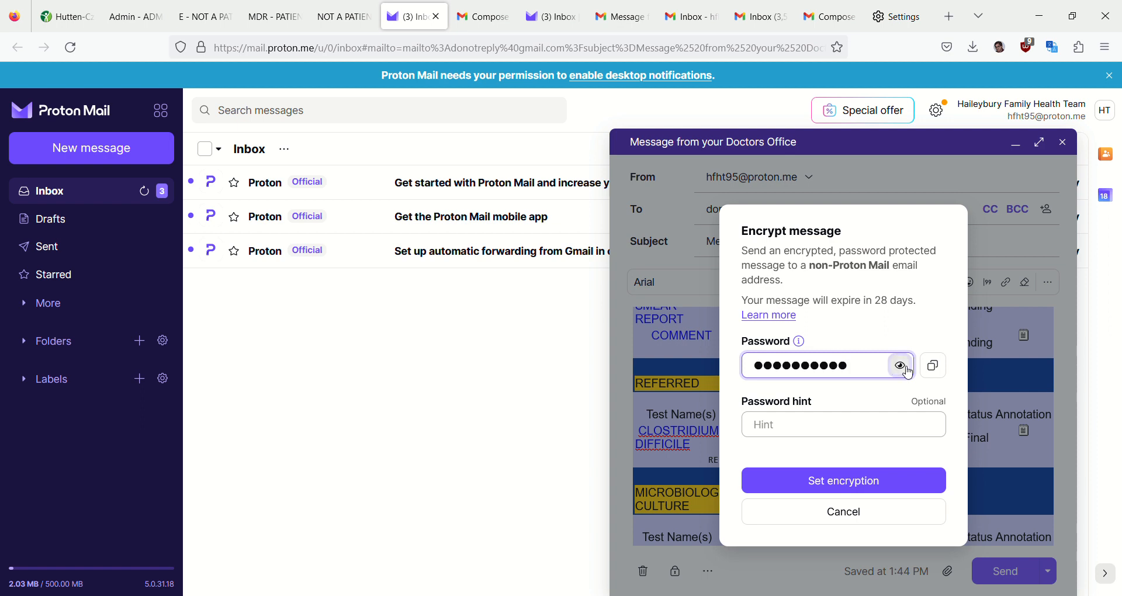
left_click(907, 369)
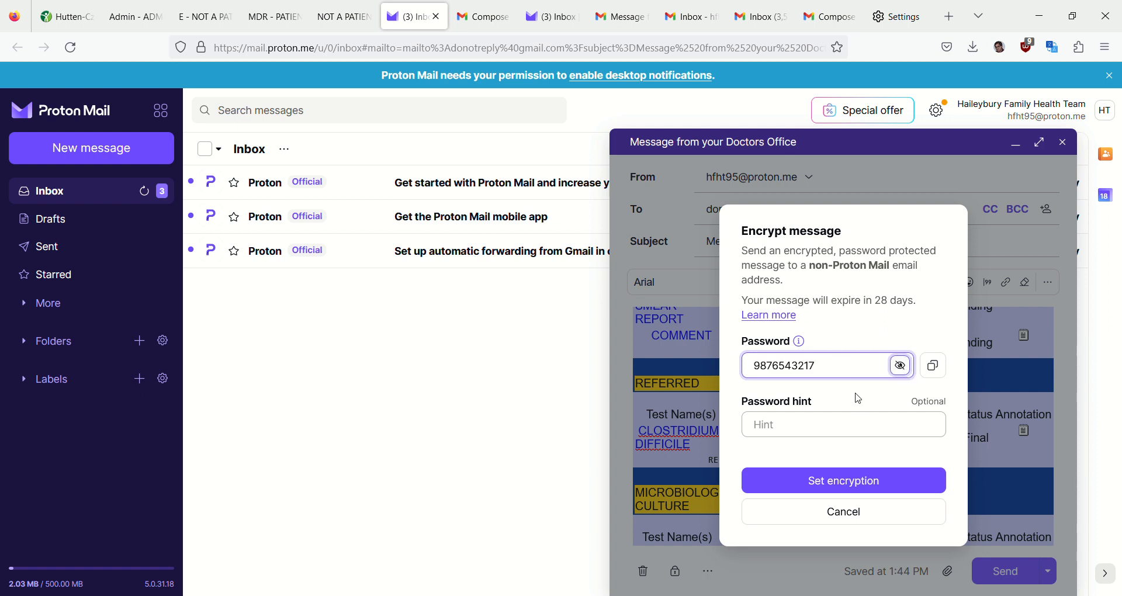
- Enter the password hint "the password is the number part of your OHIP number" and set the message encryption
left_click(785, 433)
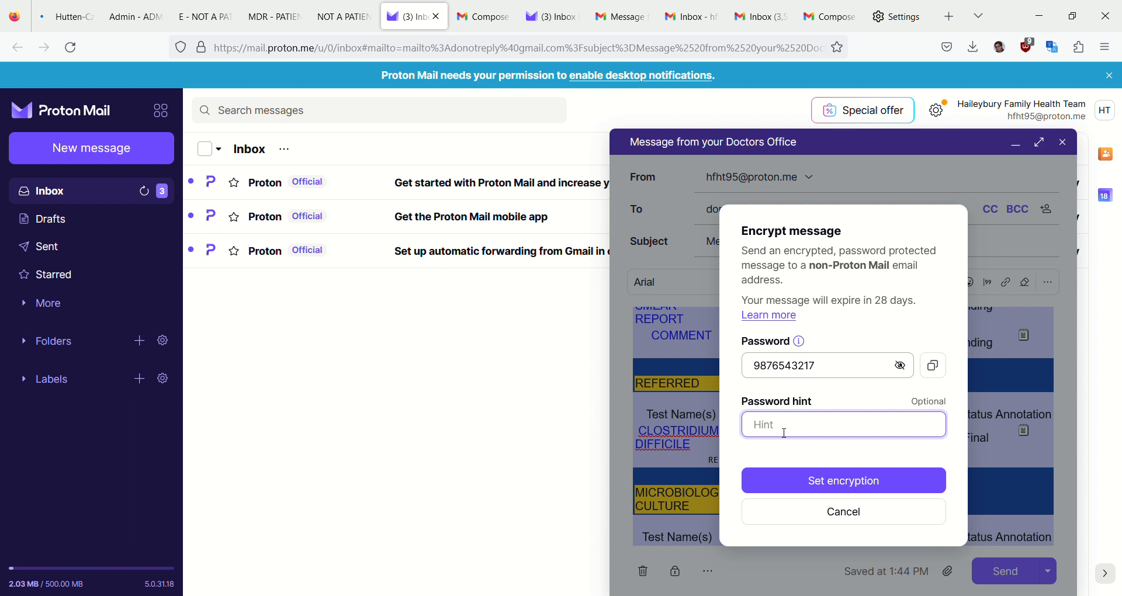
type("the password in")
key("BackSpace")
type("s the number")
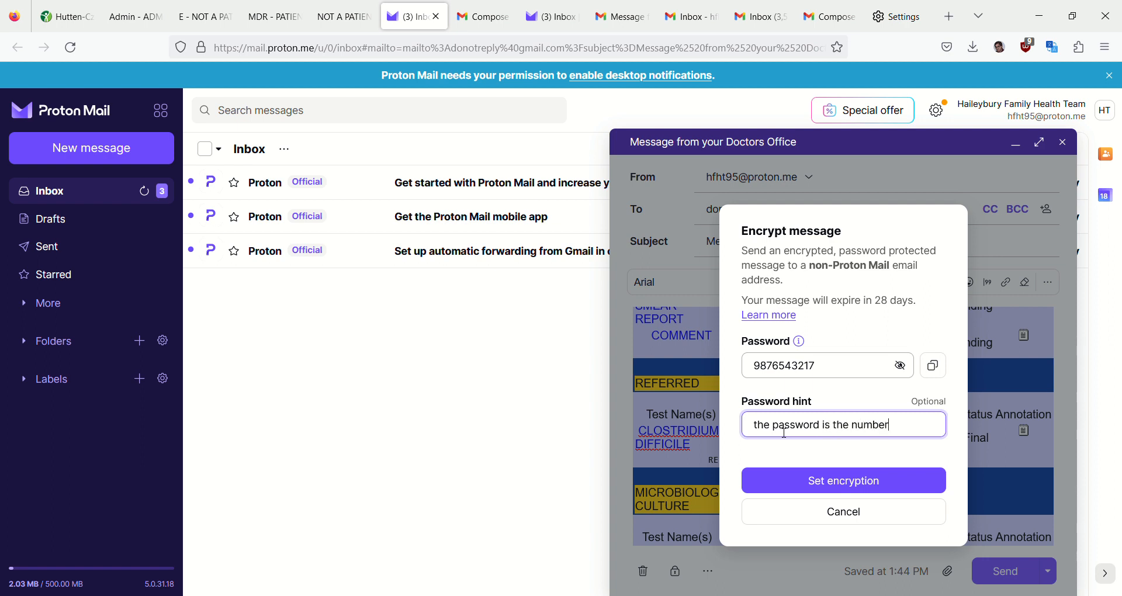
type(" part of yo")
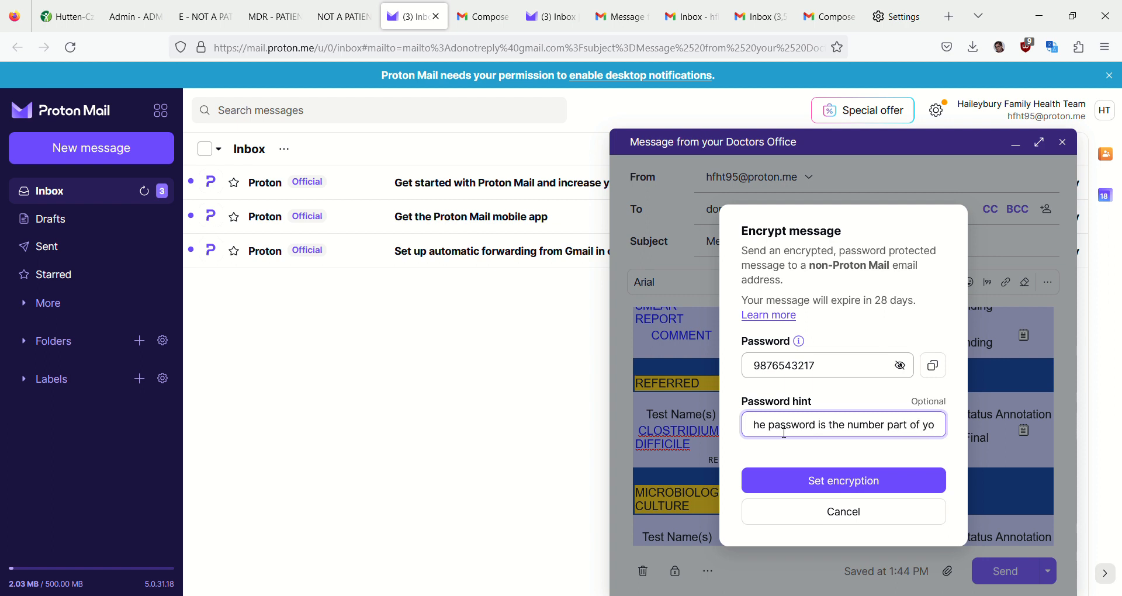
type("ur OHIP")
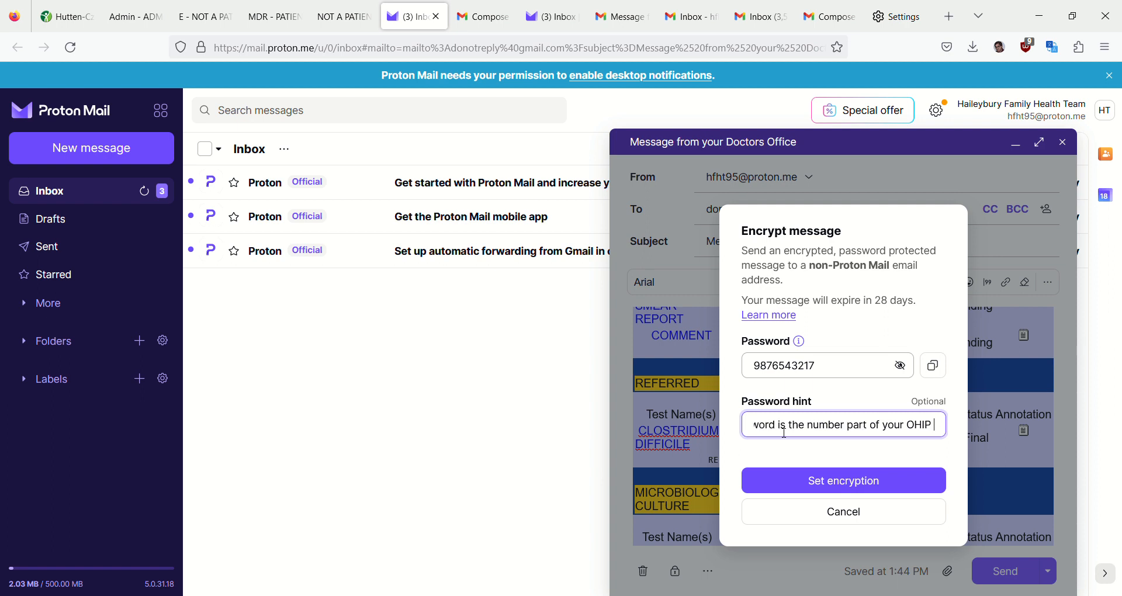
type(" n")
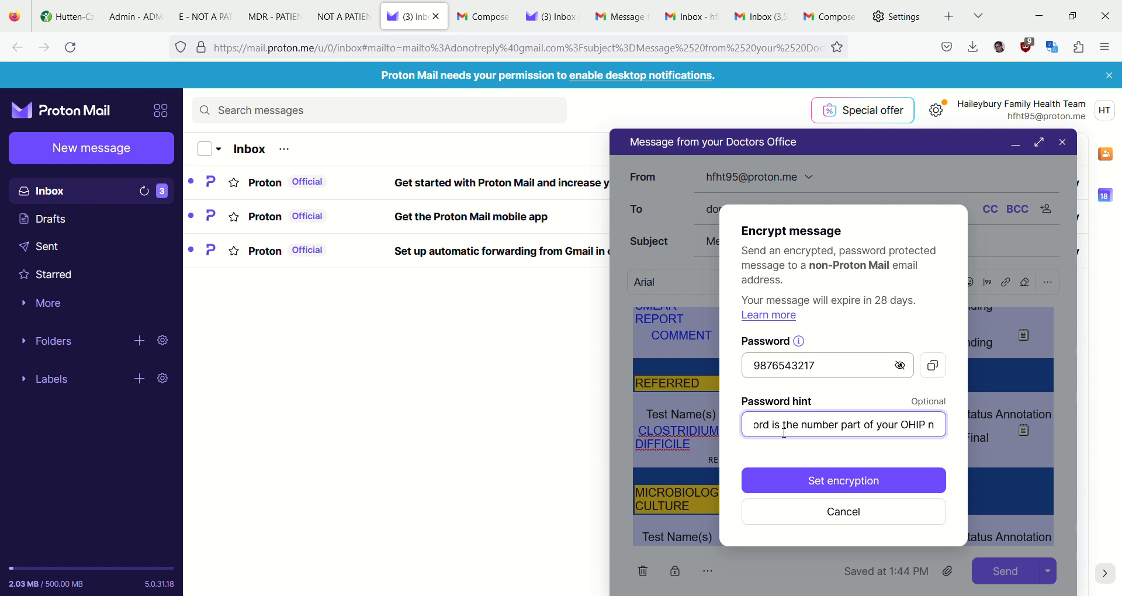
type("umber")
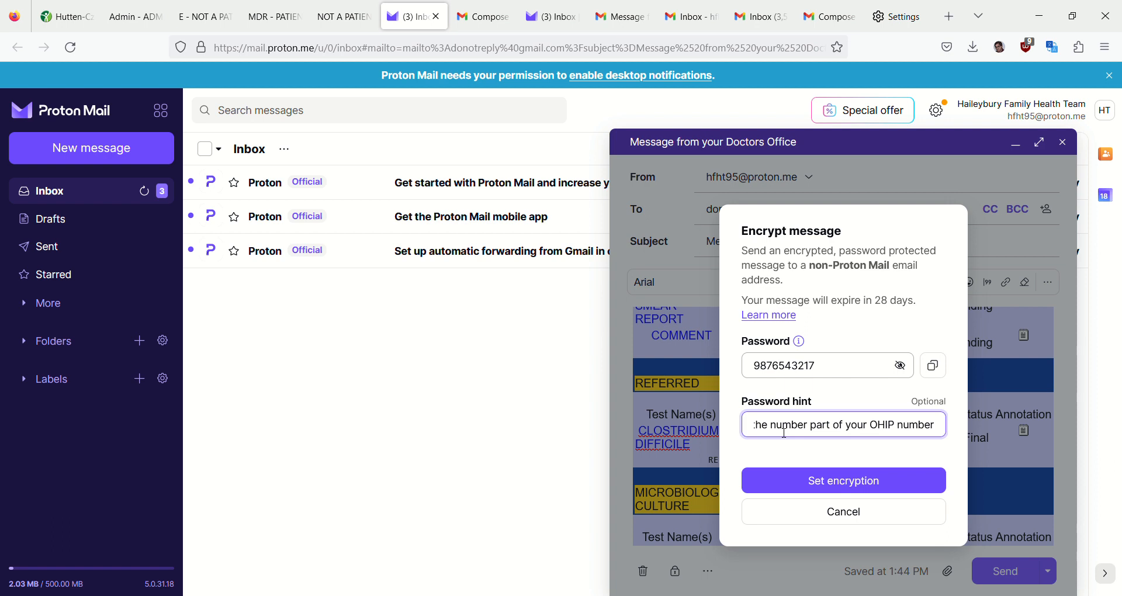
left_click(780, 480)
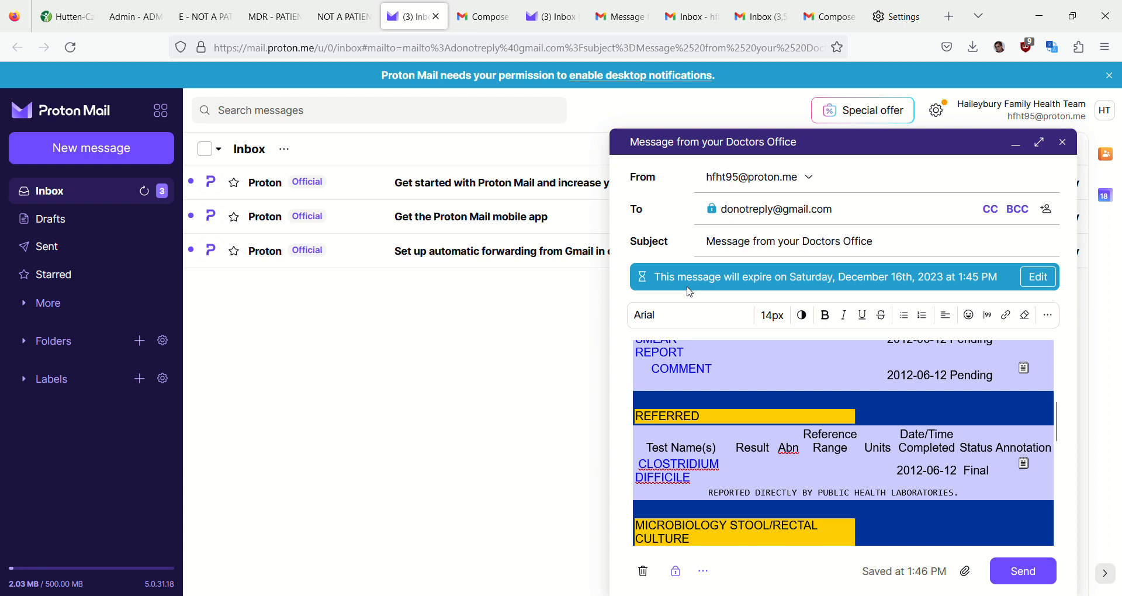
- Mark the message in its expiration settings as going to a non-Proton Mail user, and send the email
left_click(1031, 282)
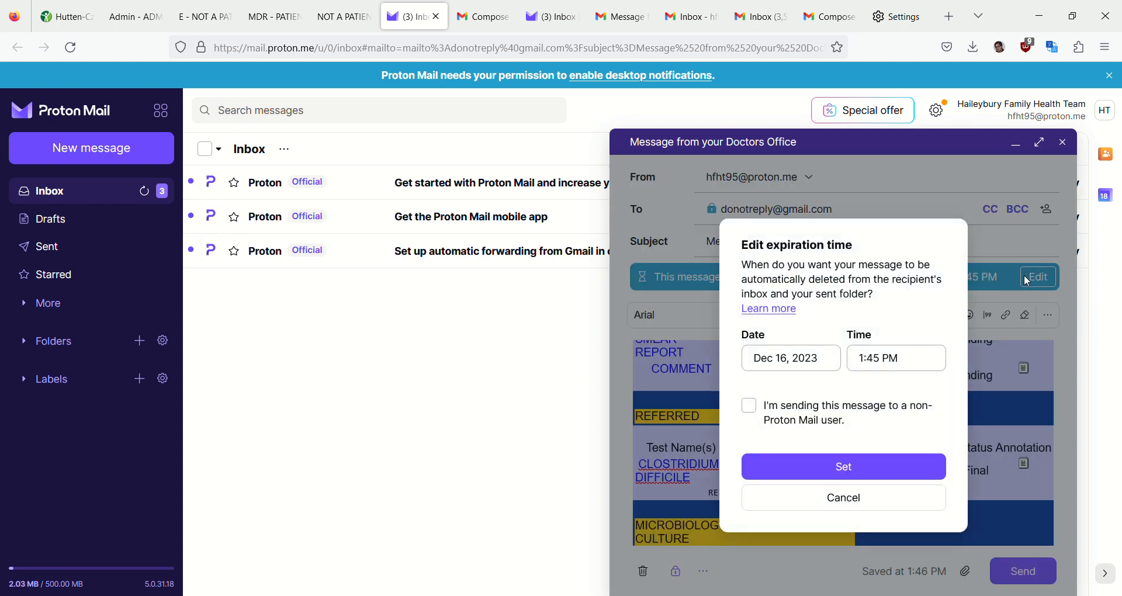
left_click(750, 406)
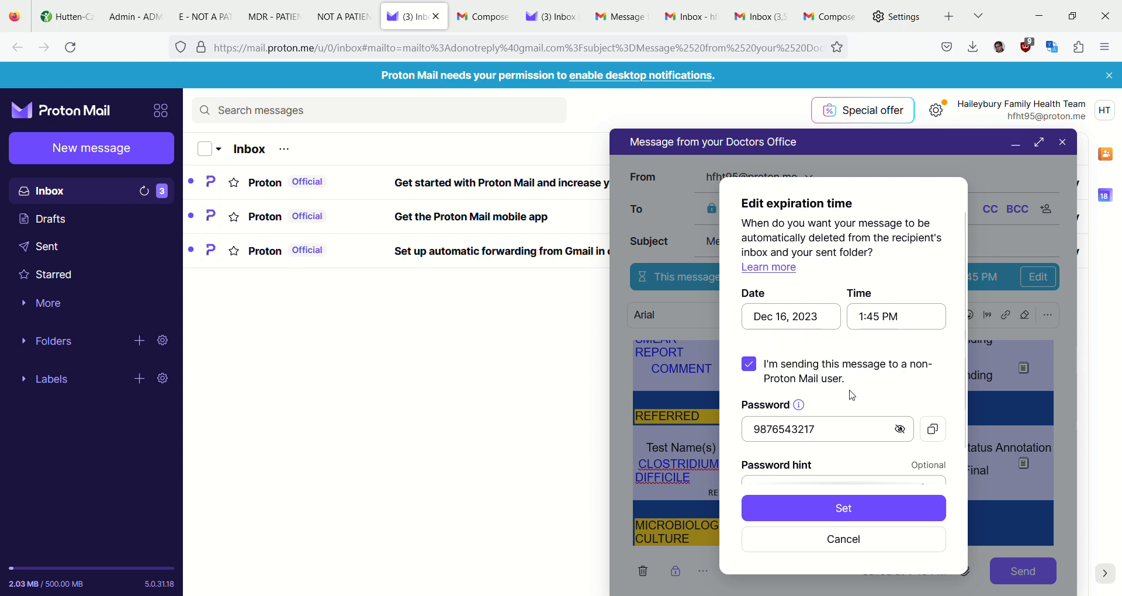
scroll(846, 449, "down", 1)
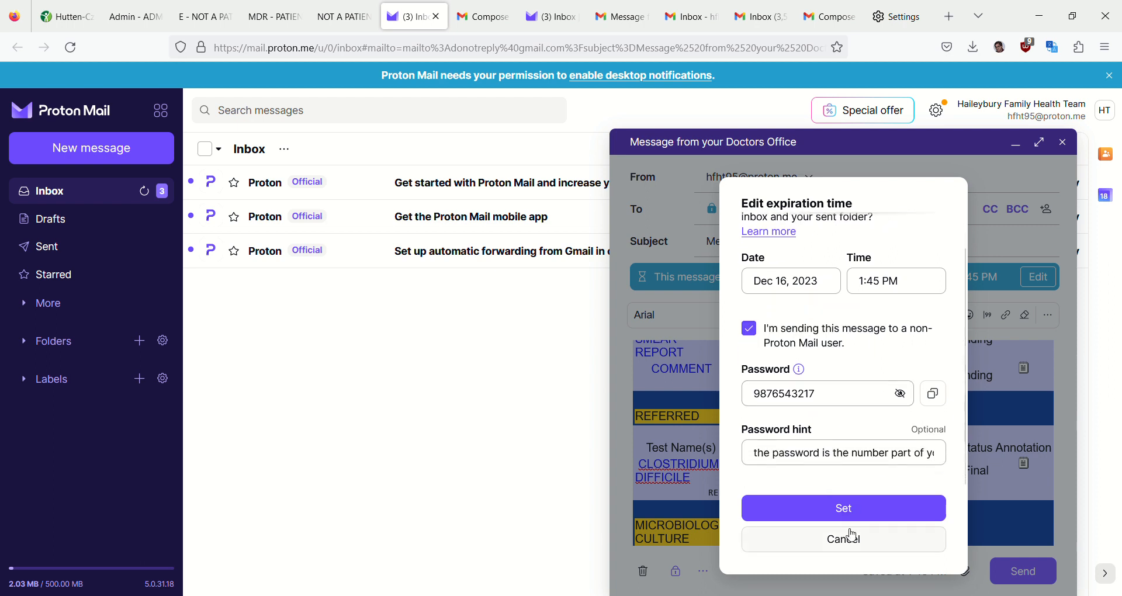
left_click(861, 507)
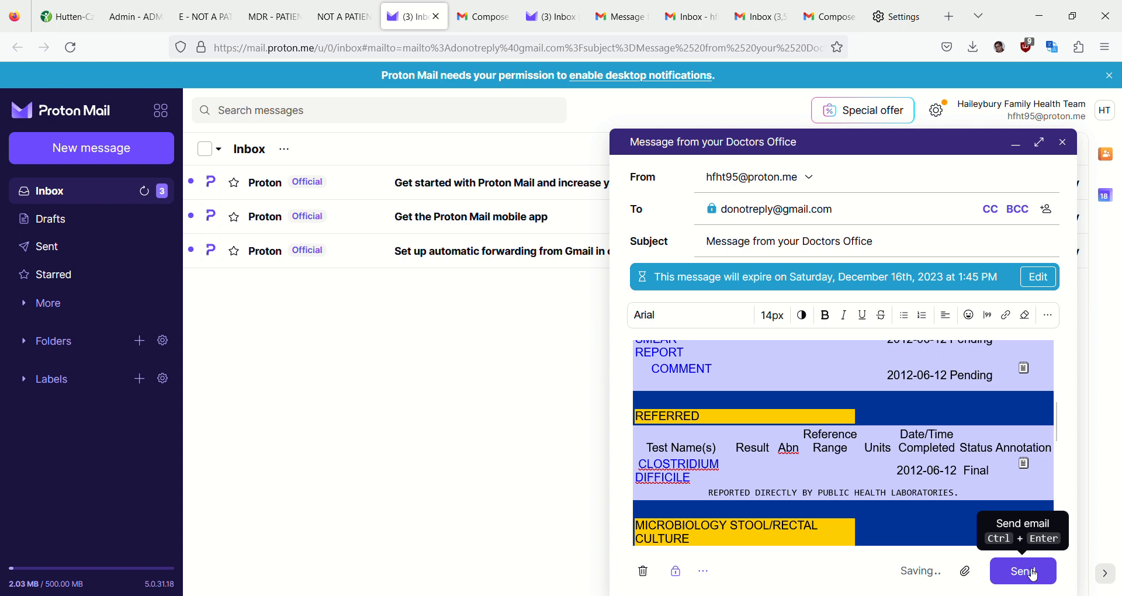
left_click(1034, 576)
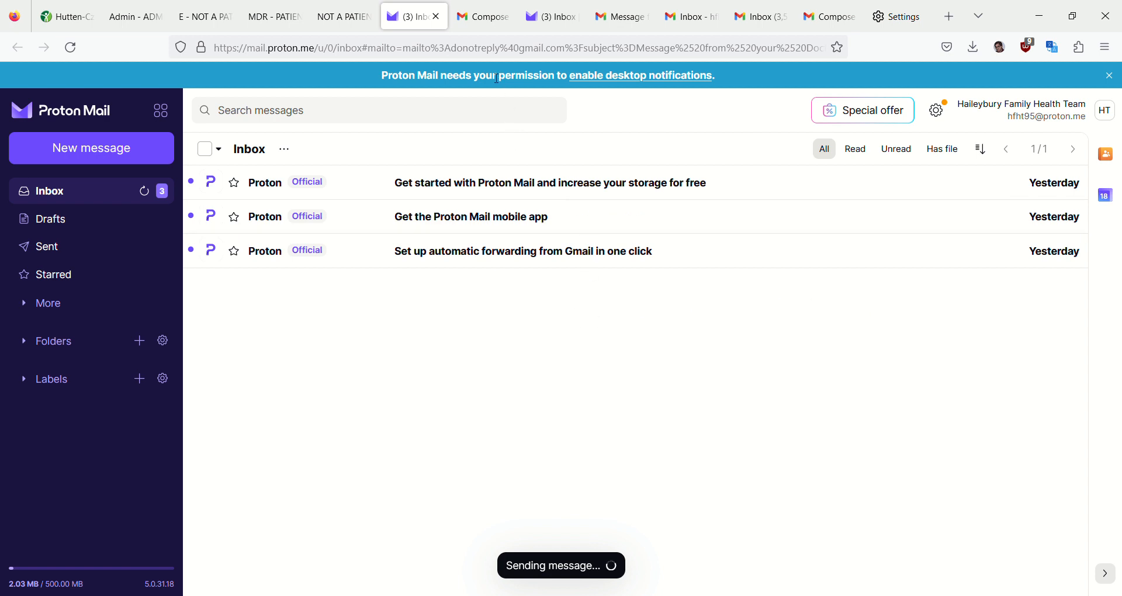
- Switch to the received Proton encrypted email in Gmail, copy the password from its hint and open the unlock page
left_click(677, 21)
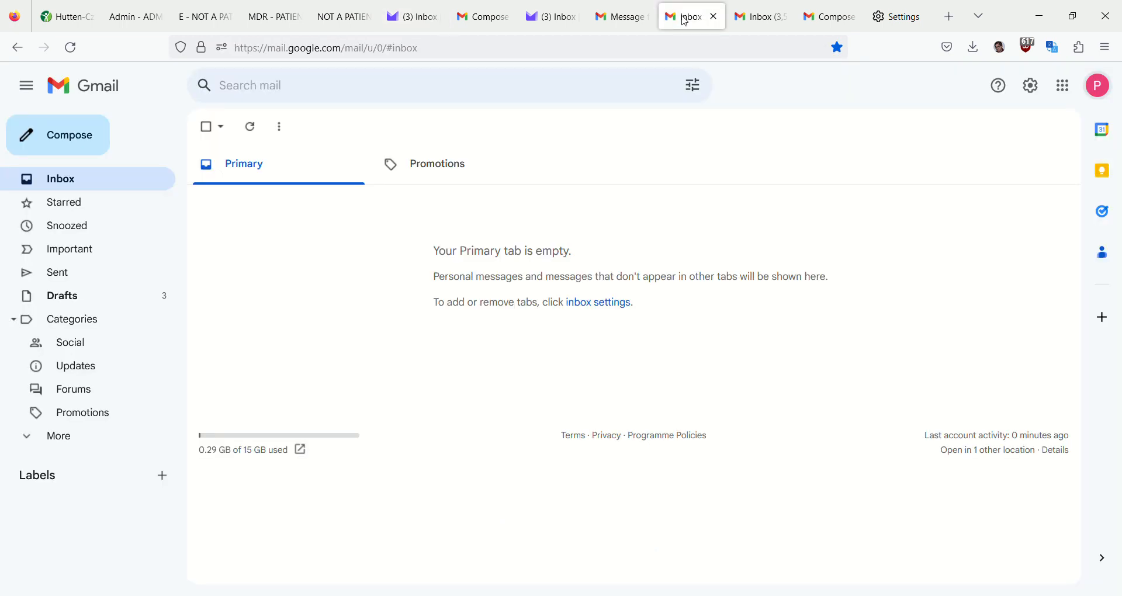
left_click(620, 26)
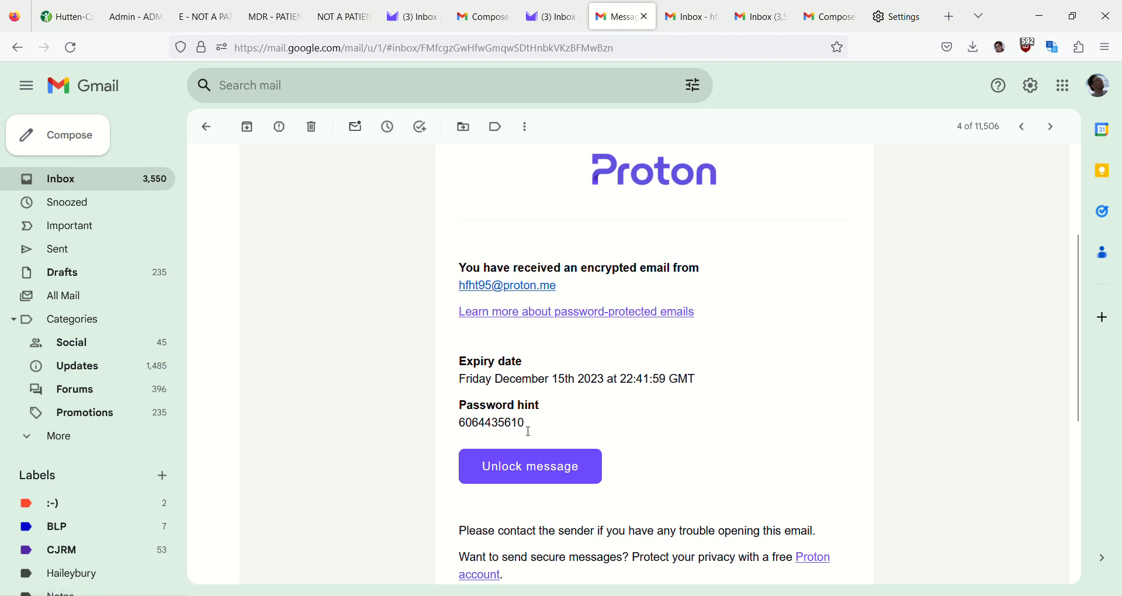
left_click_drag(528, 431, 465, 420)
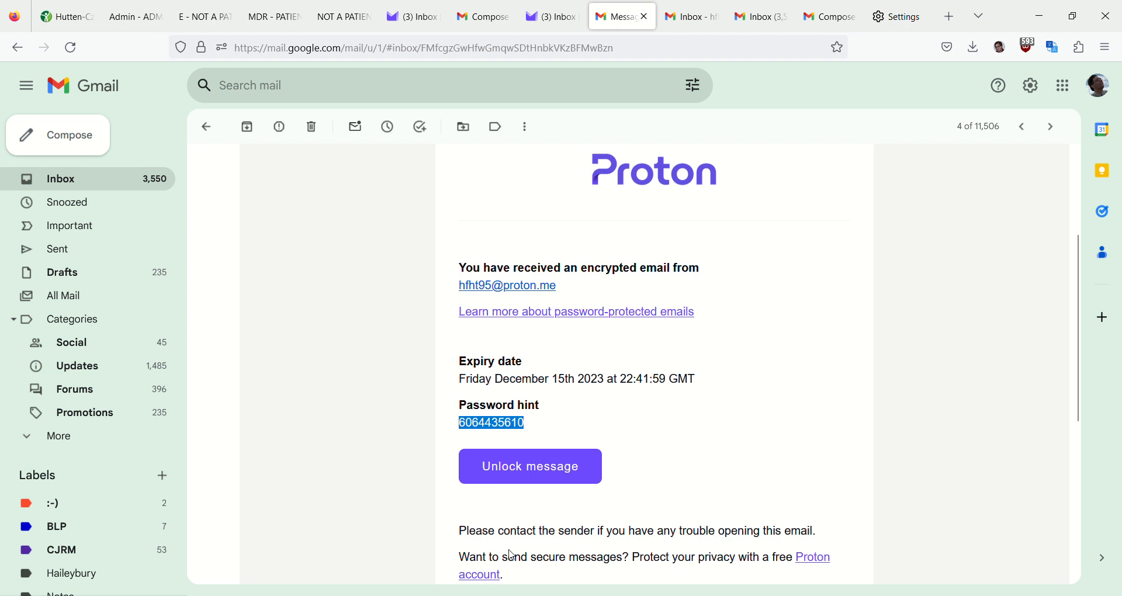
left_click(563, 467)
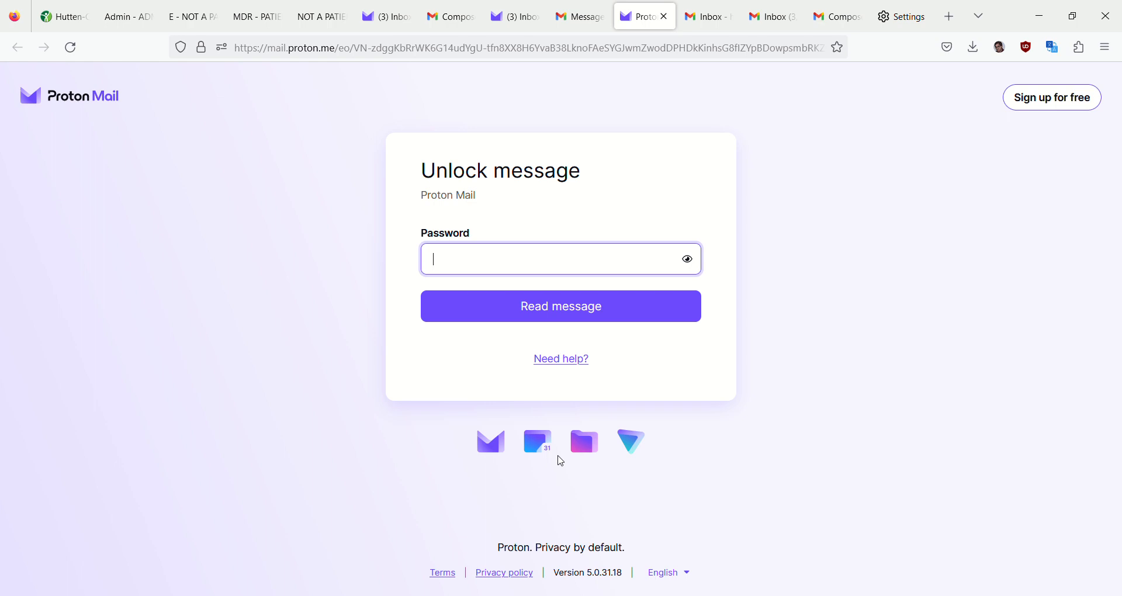
- Unlock the encrypted message with the copied password and look through the decrypted email
key("ctrl+v")
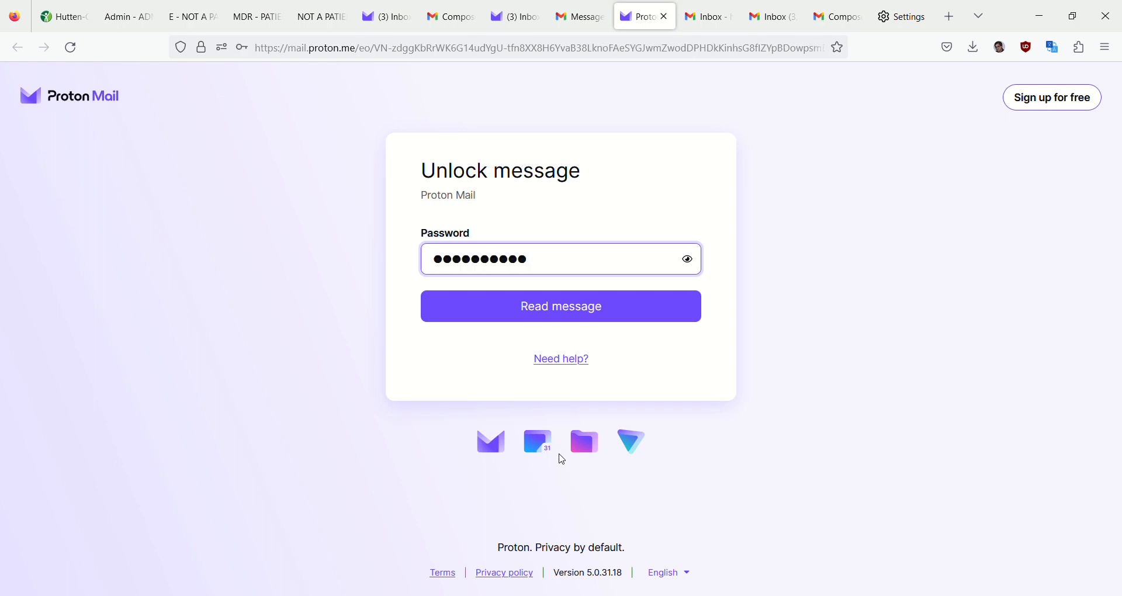
left_click(583, 320)
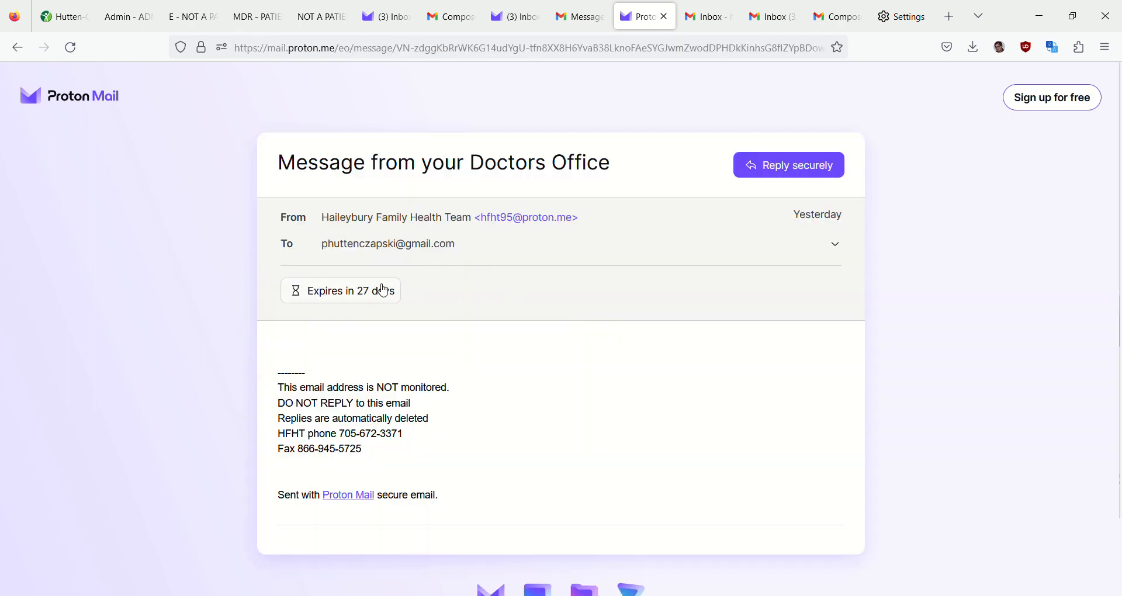
scroll(487, 344, "down", 2)
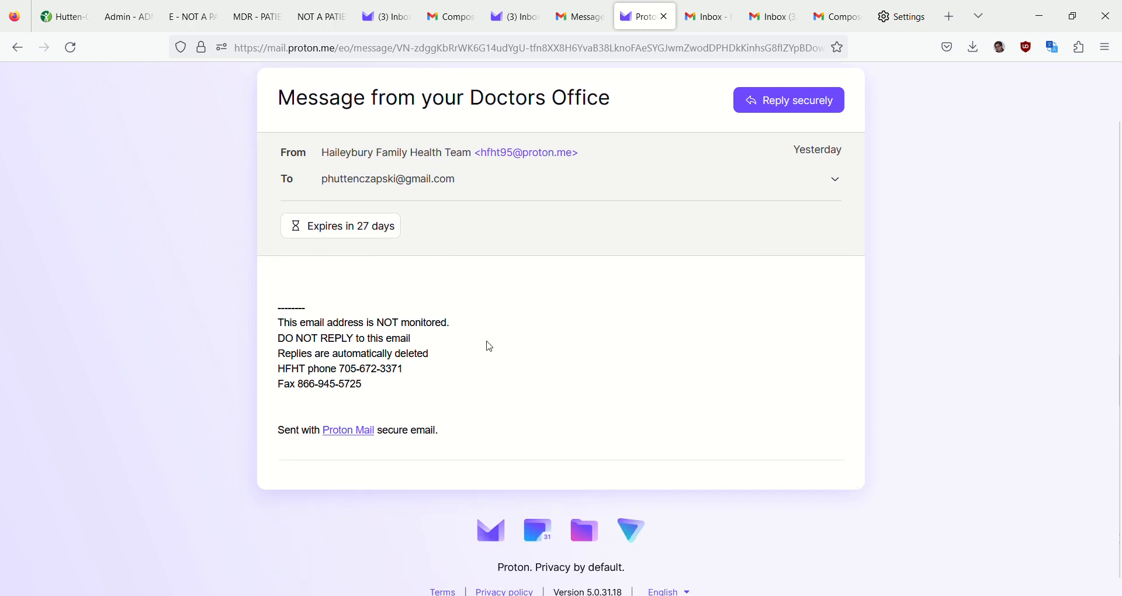
scroll(489, 347, "up", 2)
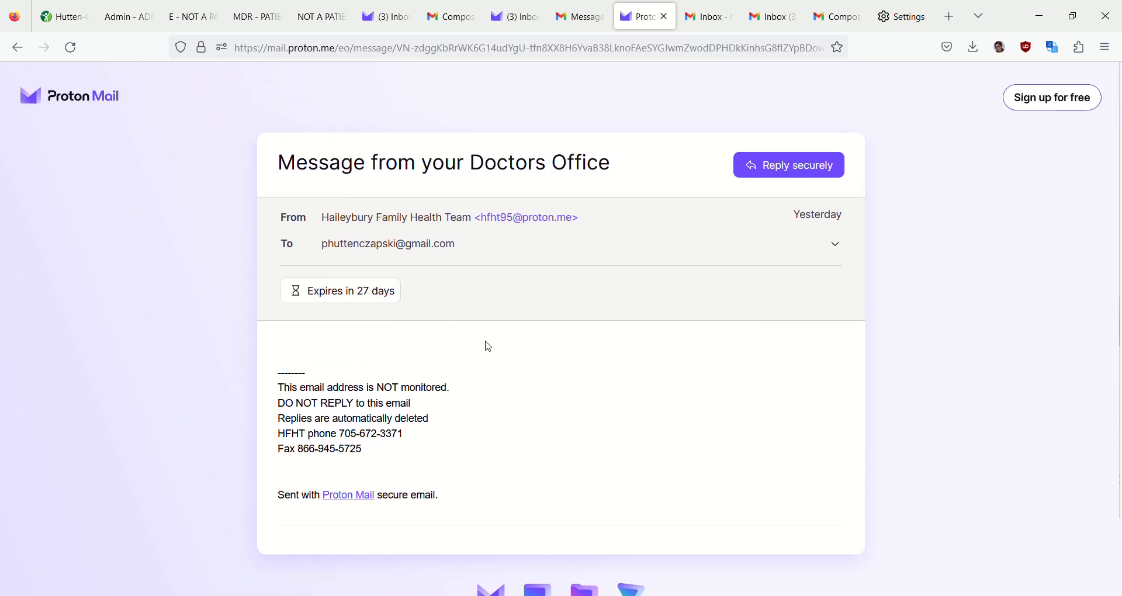